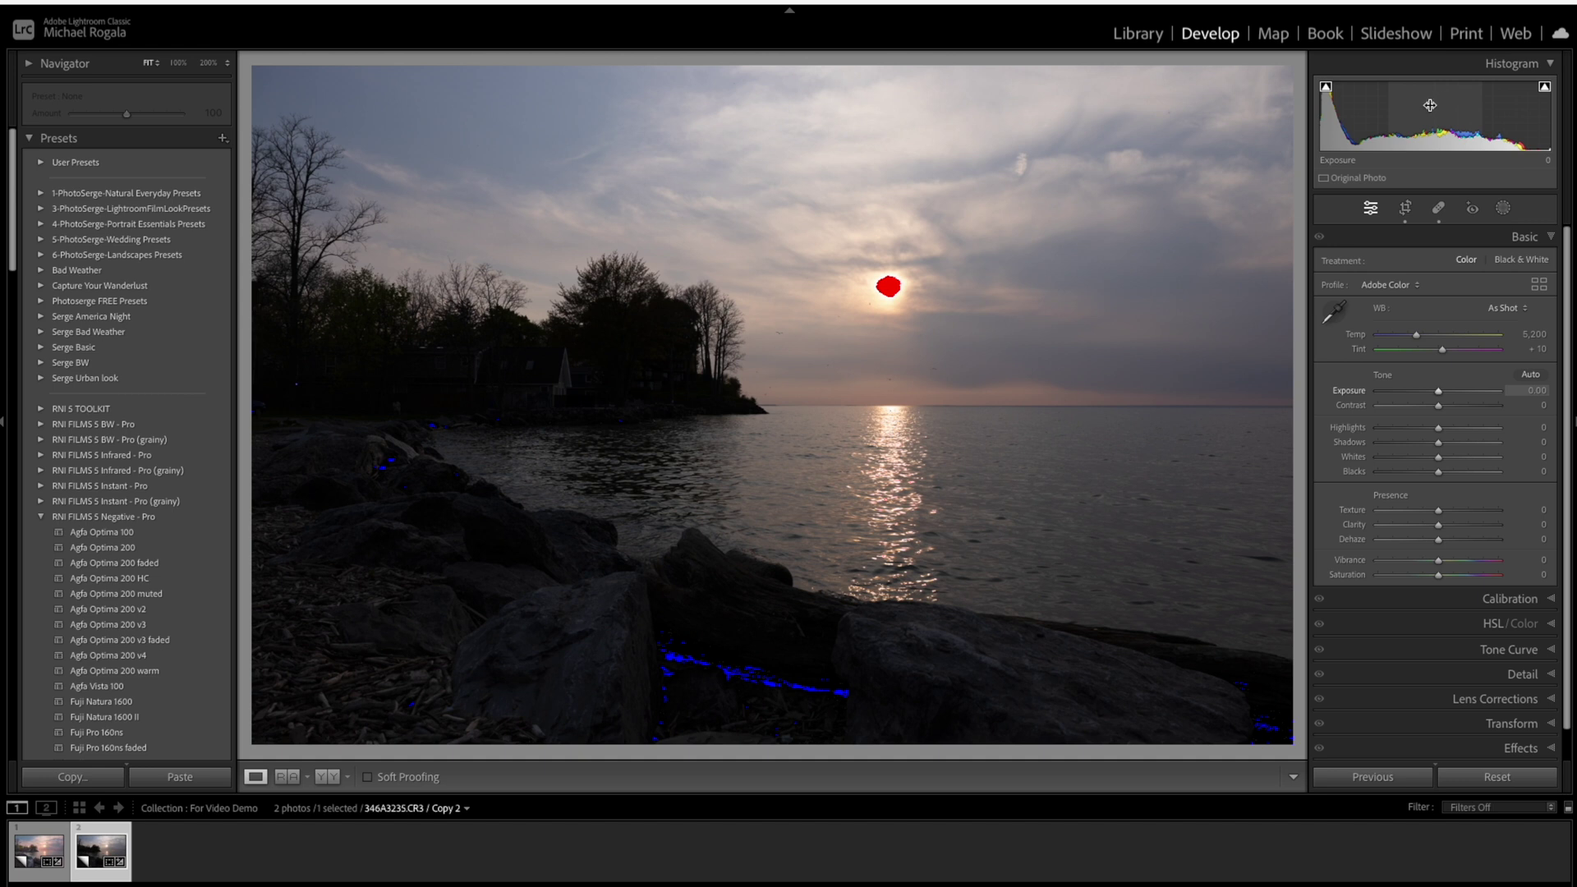
Raise Exposure from the histogram, then ease it back to +1.14 to limit sun clipping.
click(1431, 104)
drag(1431, 104, 1516, 108)
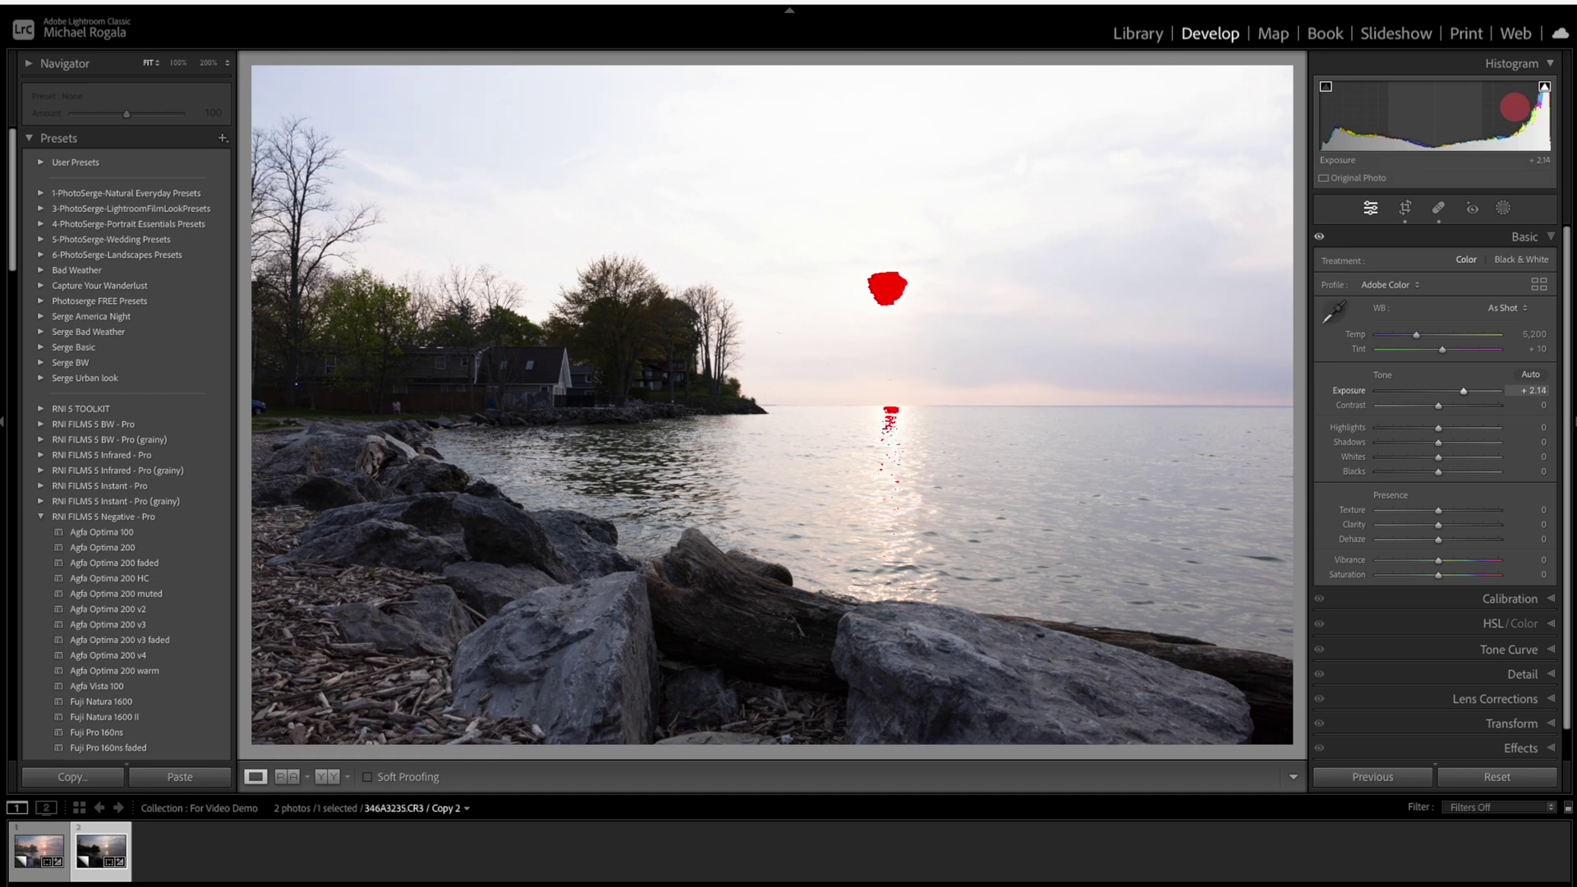
drag(1516, 108, 1475, 107)
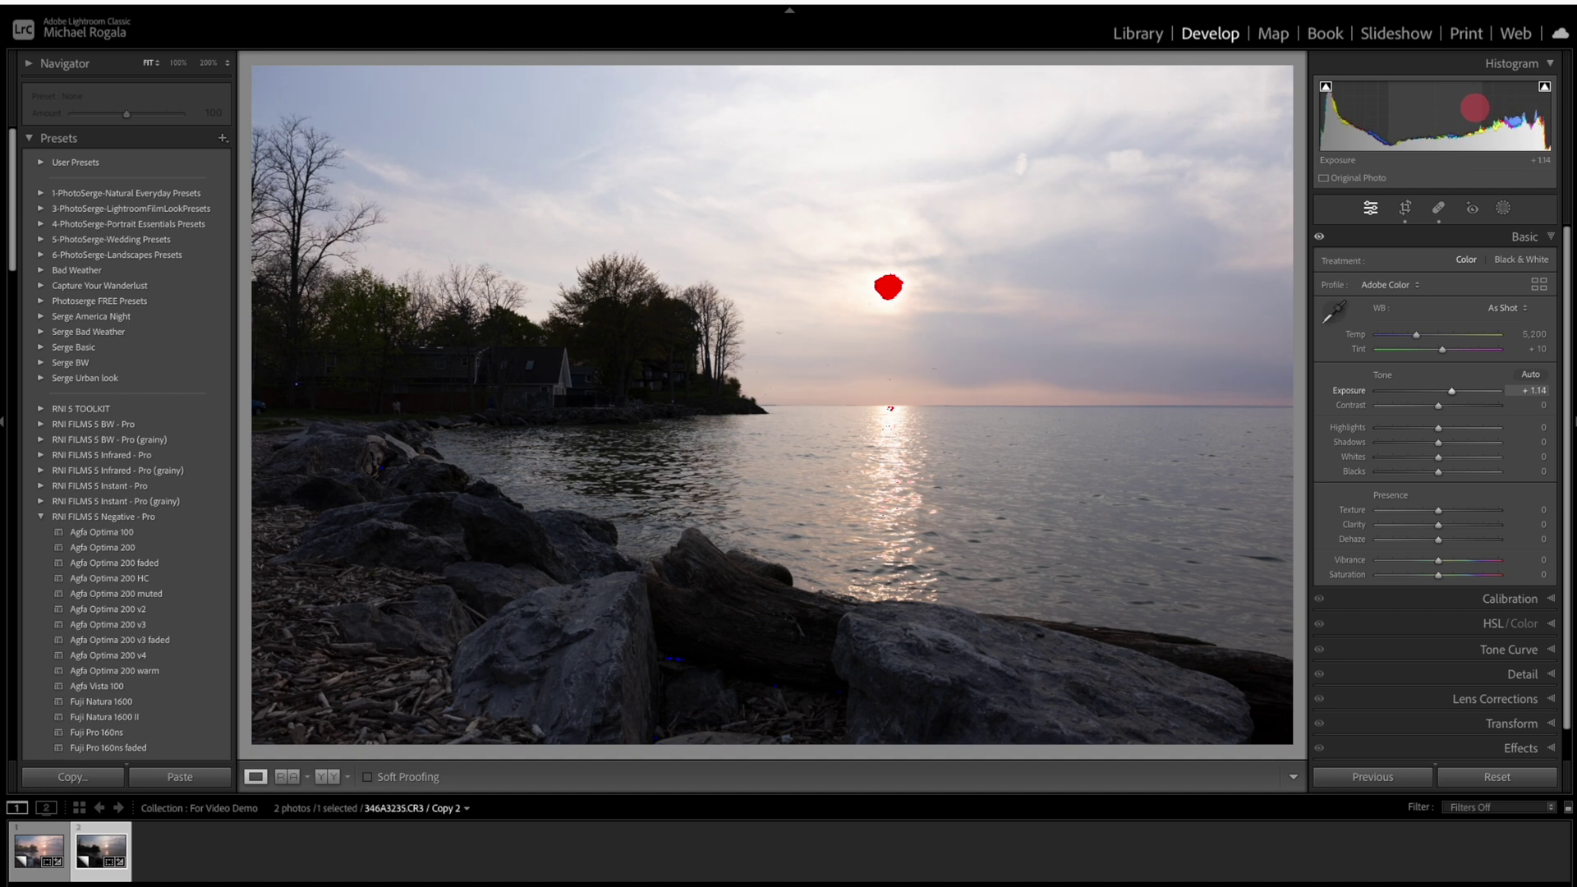
drag(1475, 107, 1475, 108)
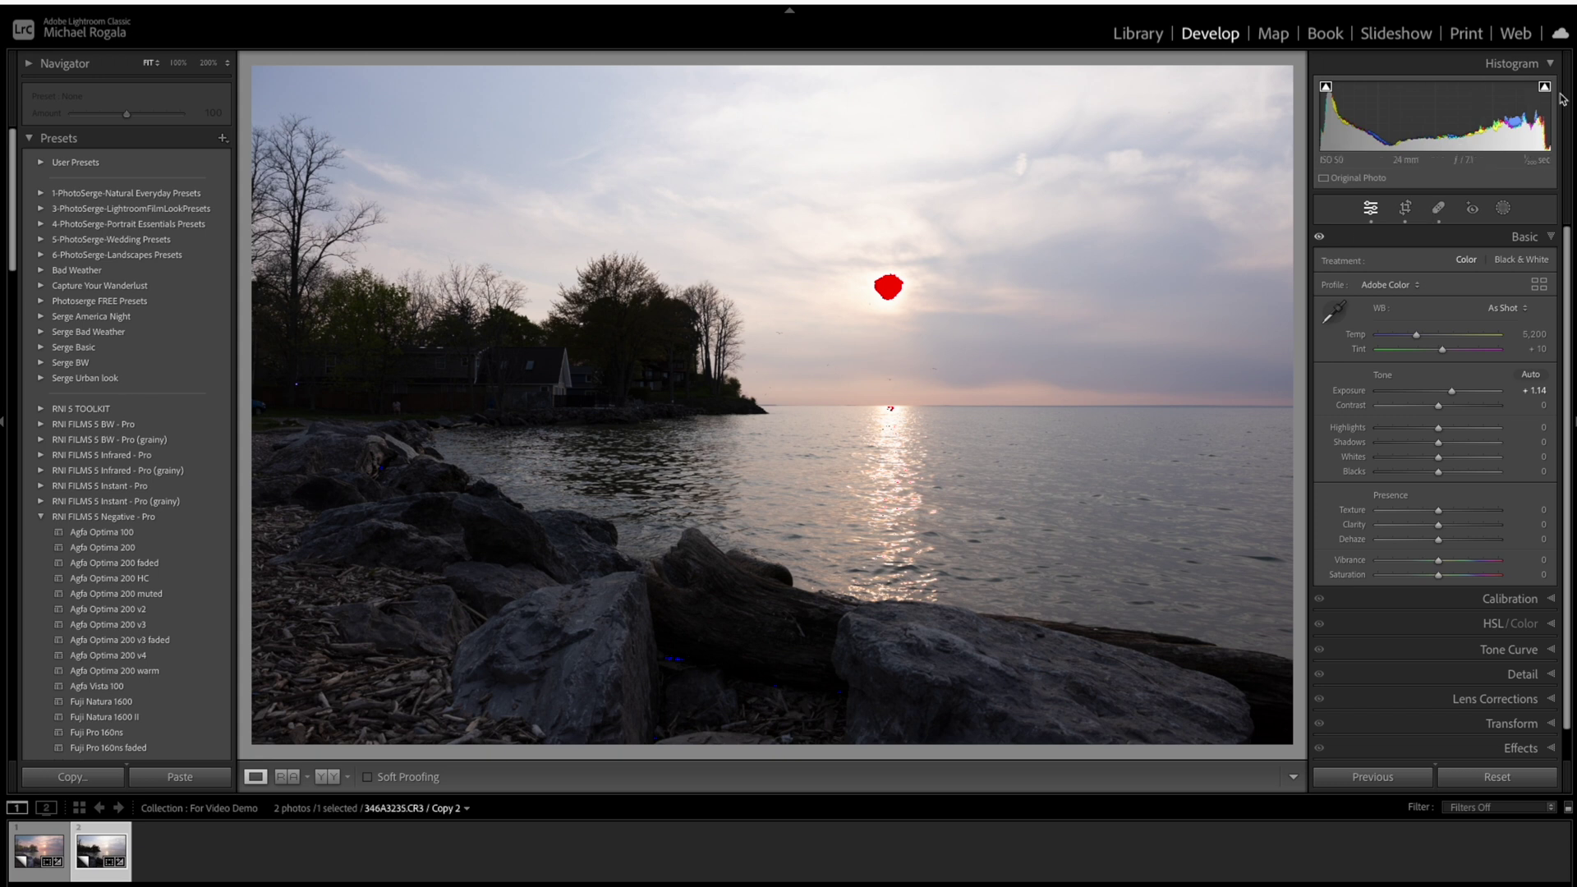
Set Exposure to +0.88, Blacks to +65 and Shadows to +36, then hide the Basic edits to compare.
drag(1430, 111, 1417, 108)
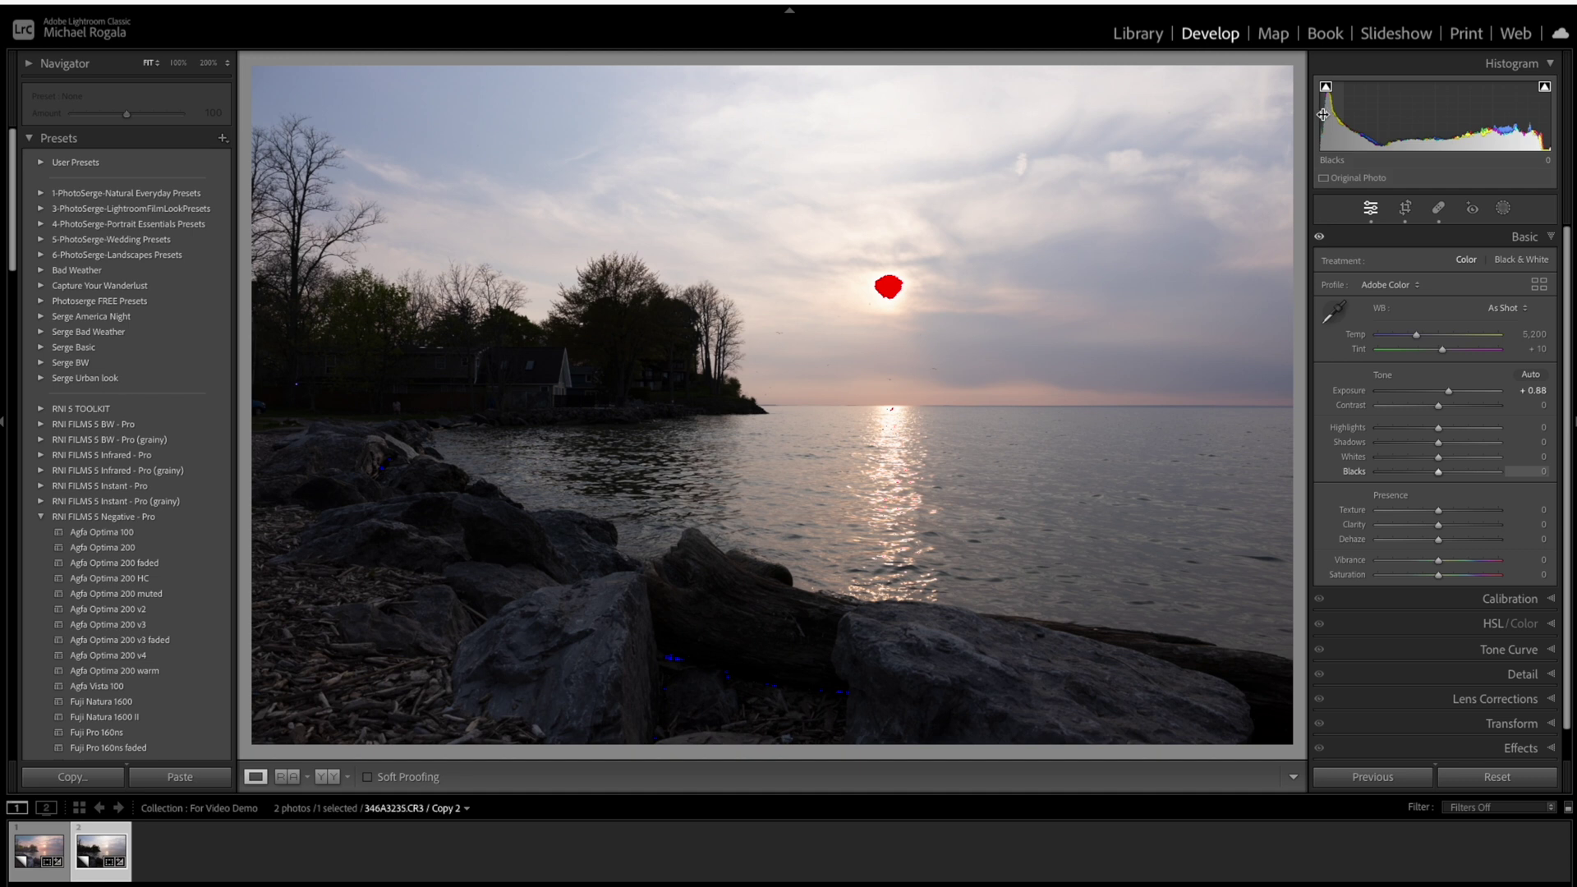
drag(1323, 114, 1372, 117)
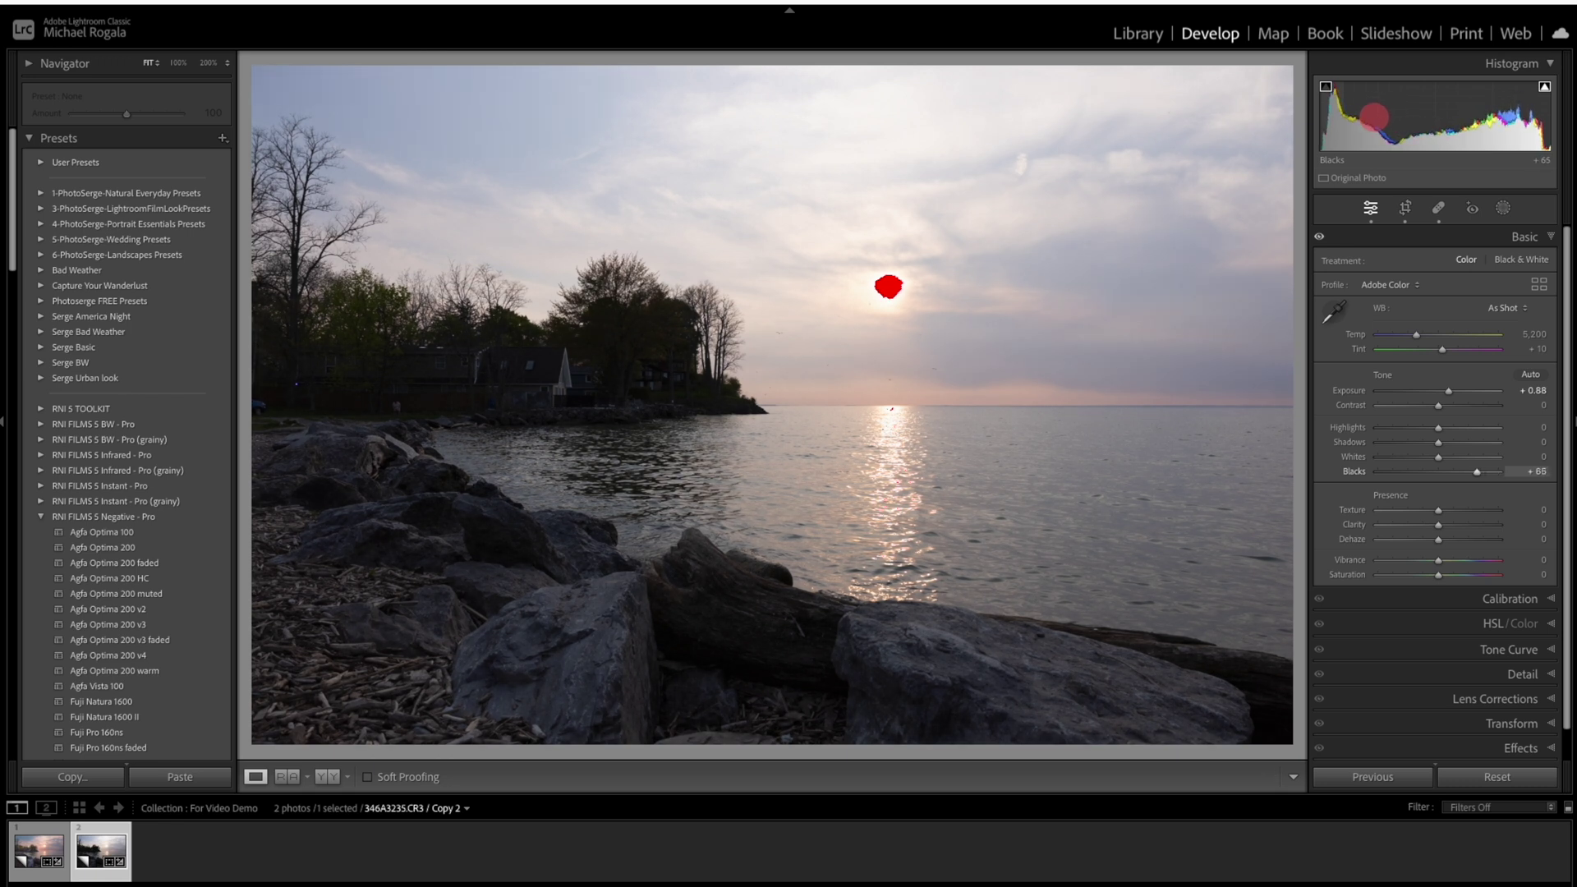
drag(1373, 117, 1373, 116)
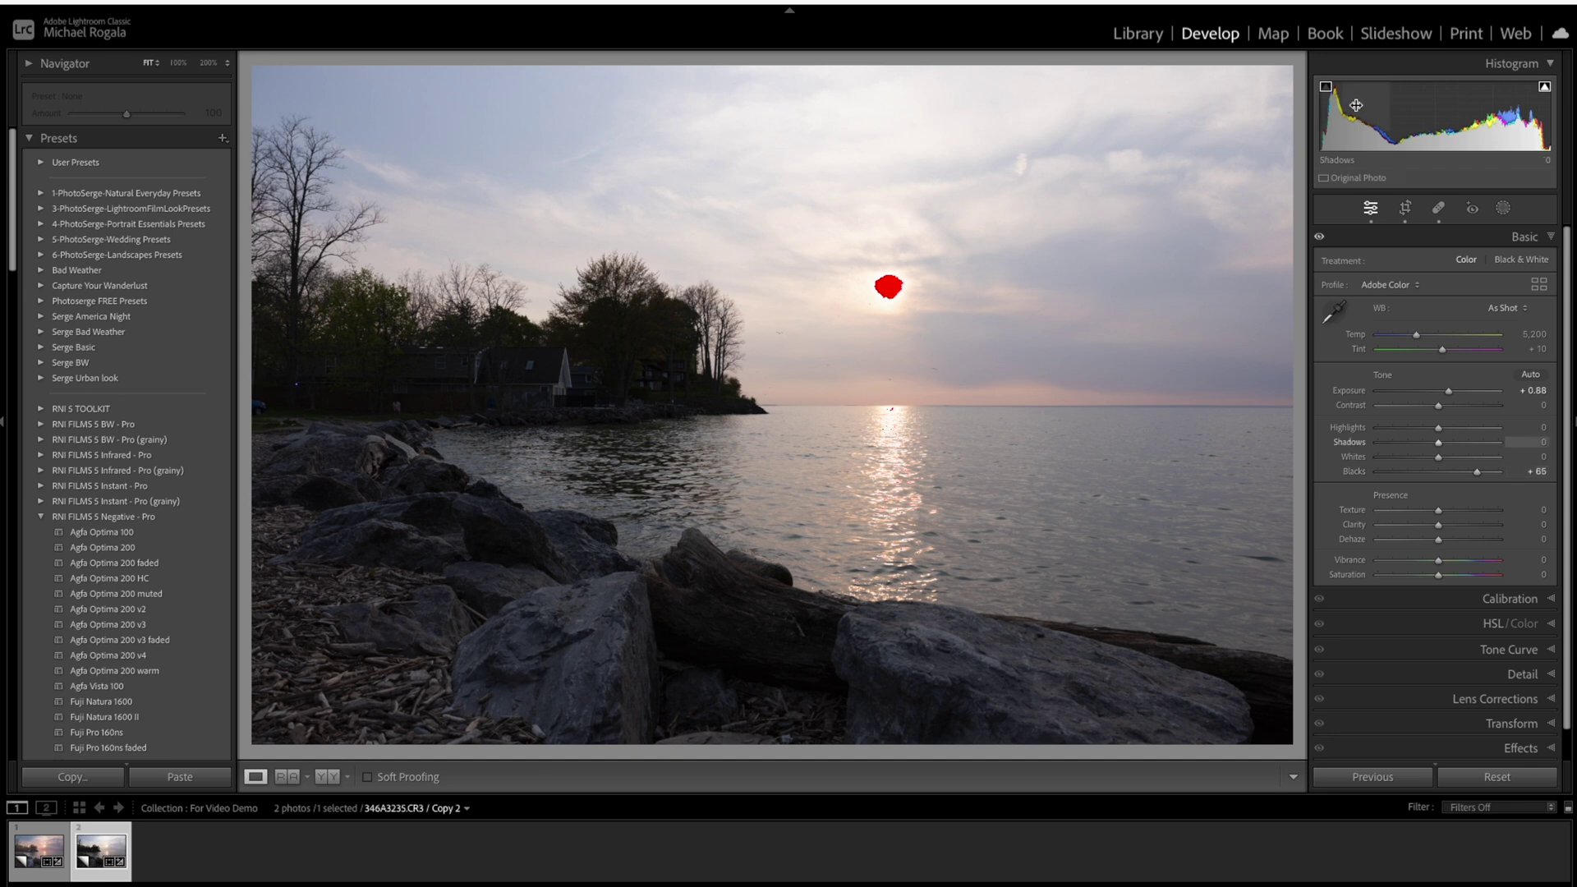
drag(1356, 105, 1385, 103)
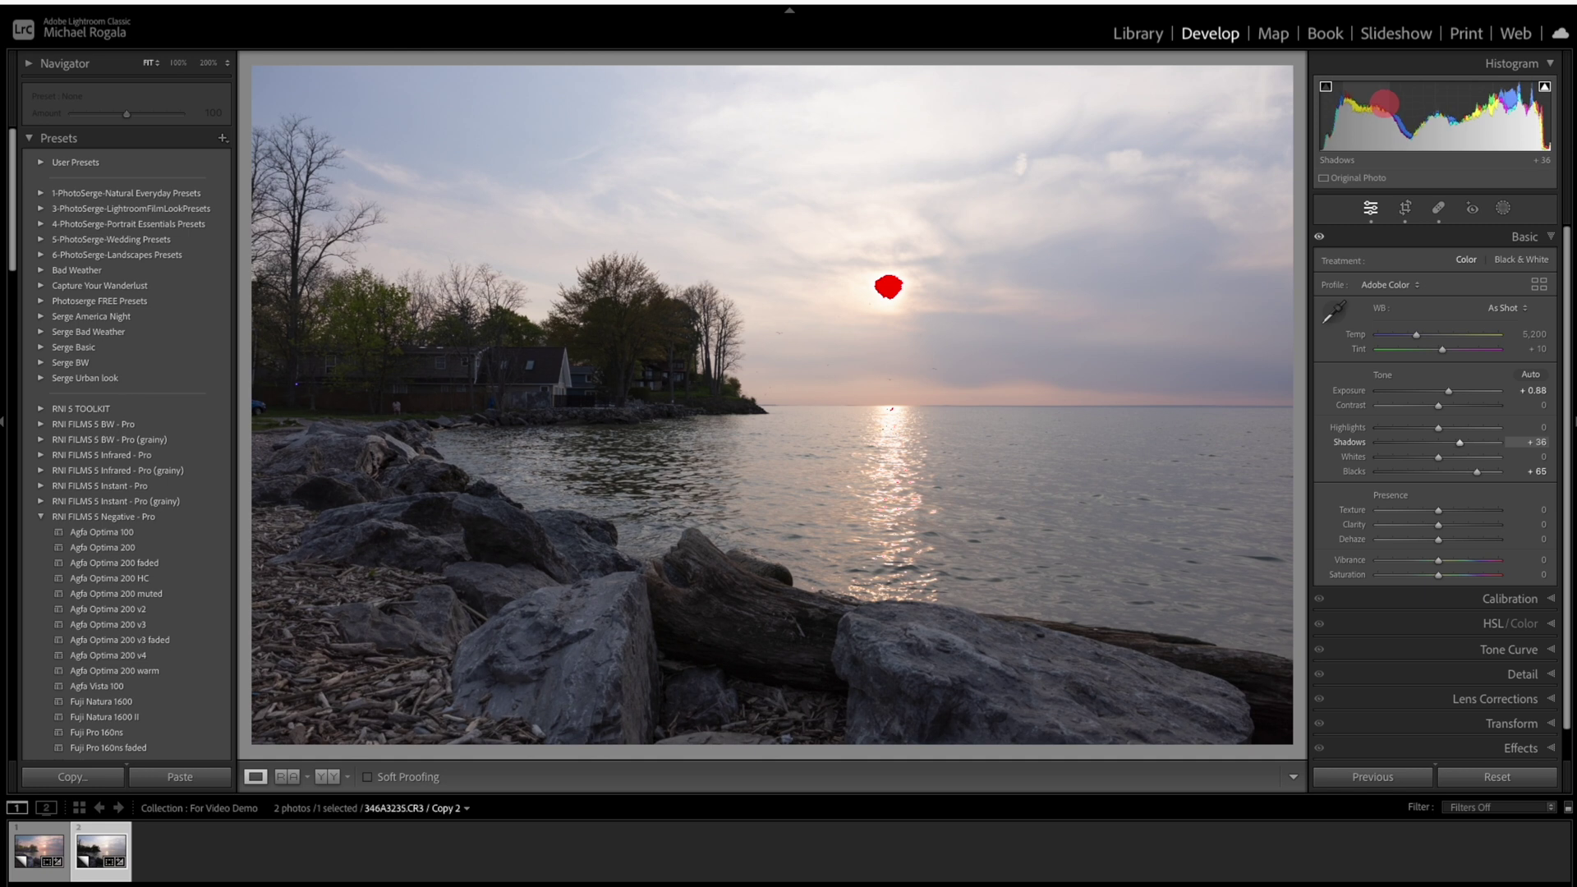
drag(1385, 103, 1384, 102)
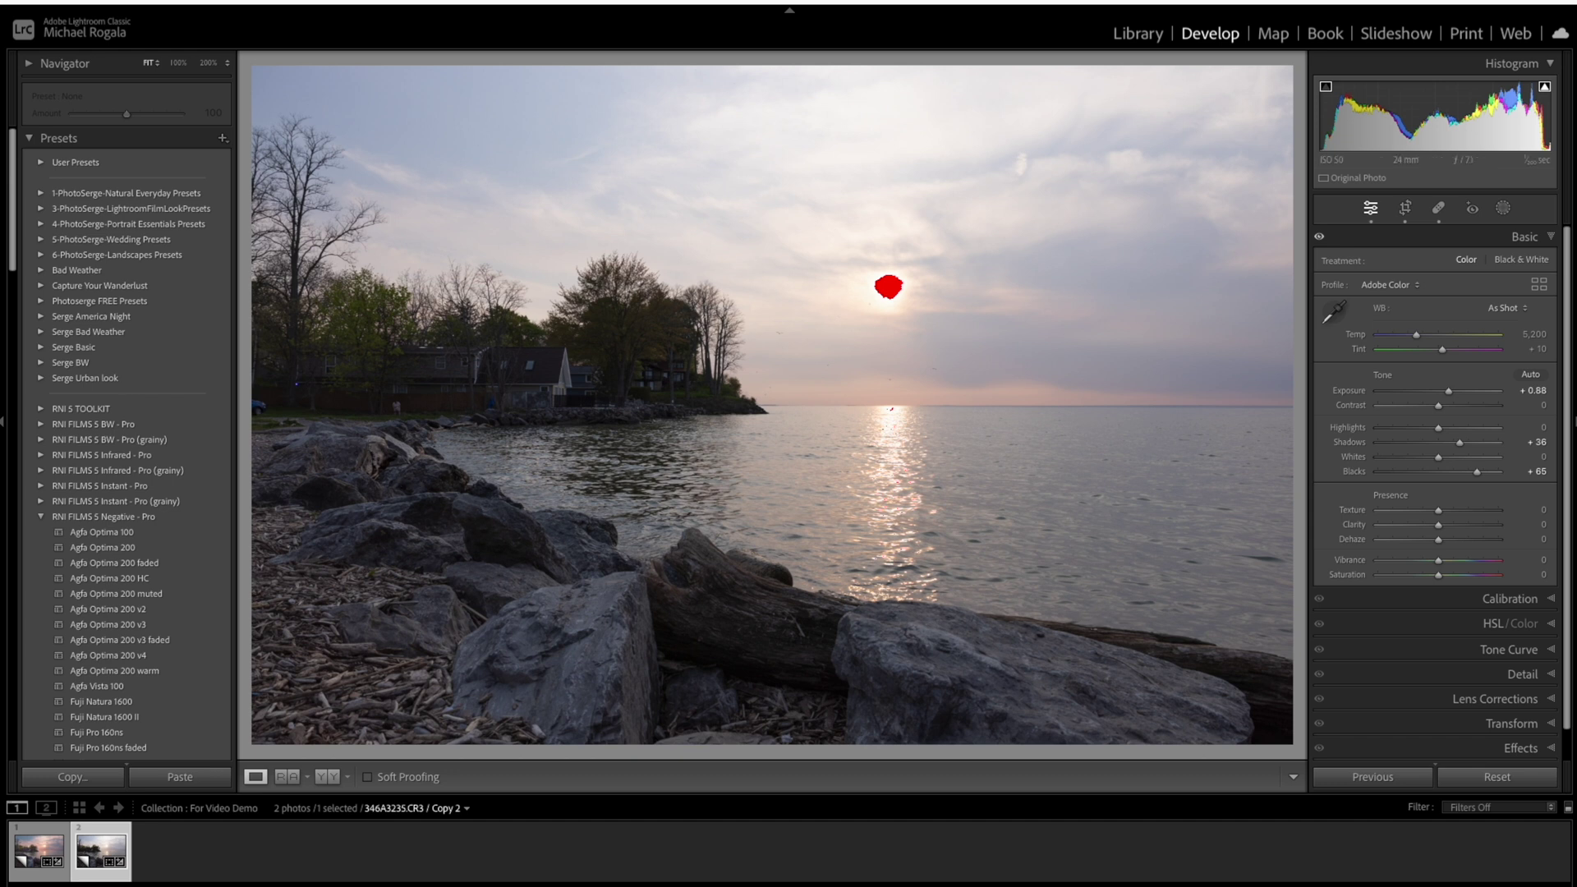
click(1320, 238)
Turn the Basic edits back on, set Highlights to -57 and Whites to +32, and toggle the shadow clipping warning.
click(1319, 238)
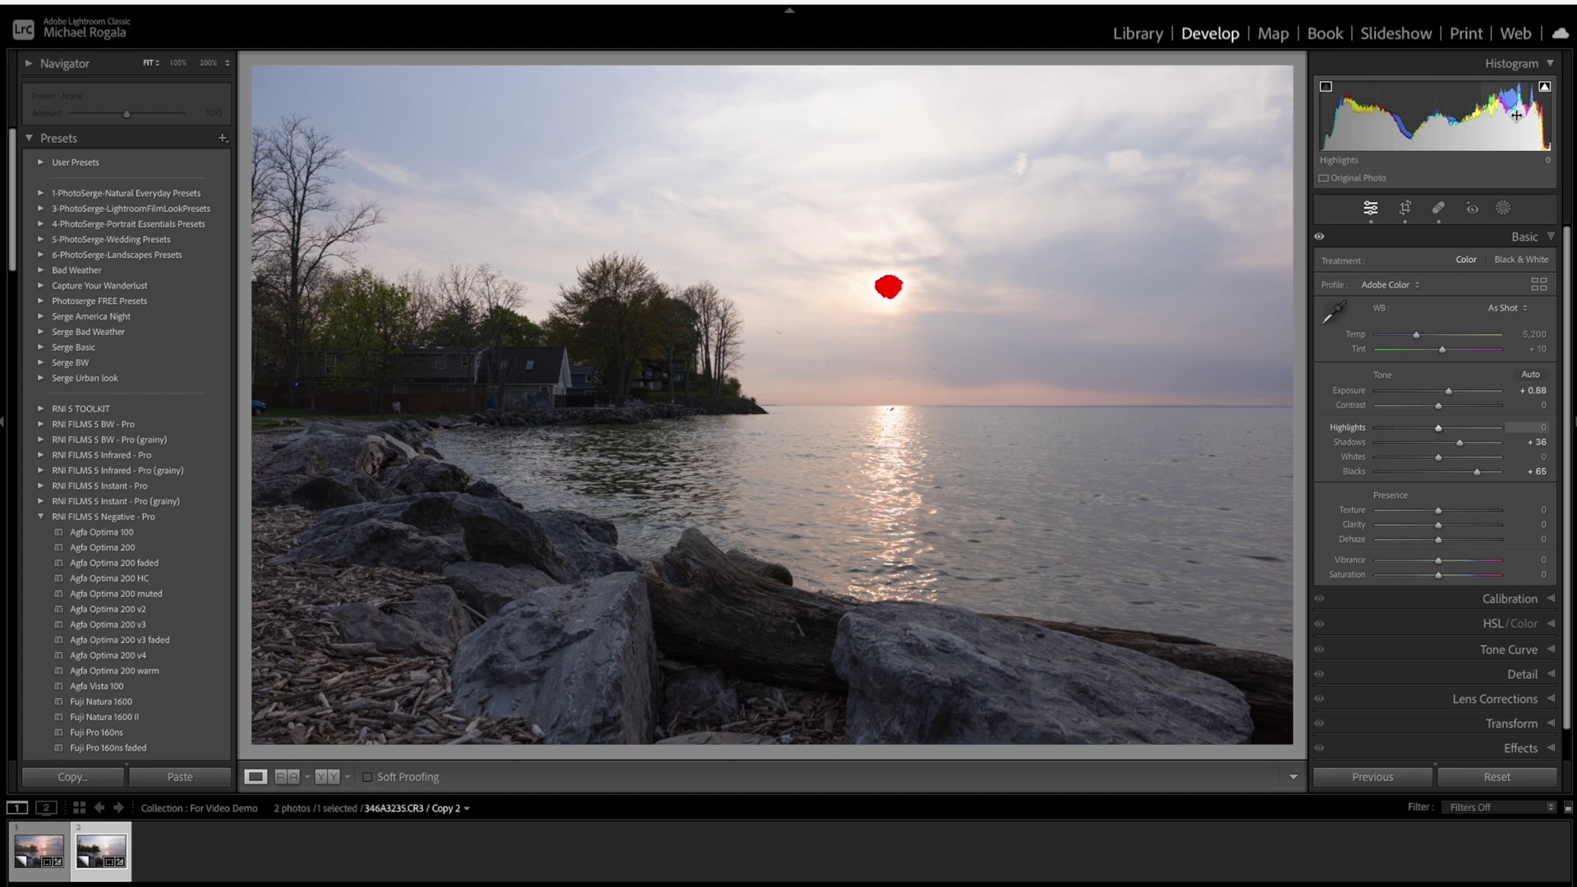
click(1516, 115)
drag(1516, 115, 1474, 113)
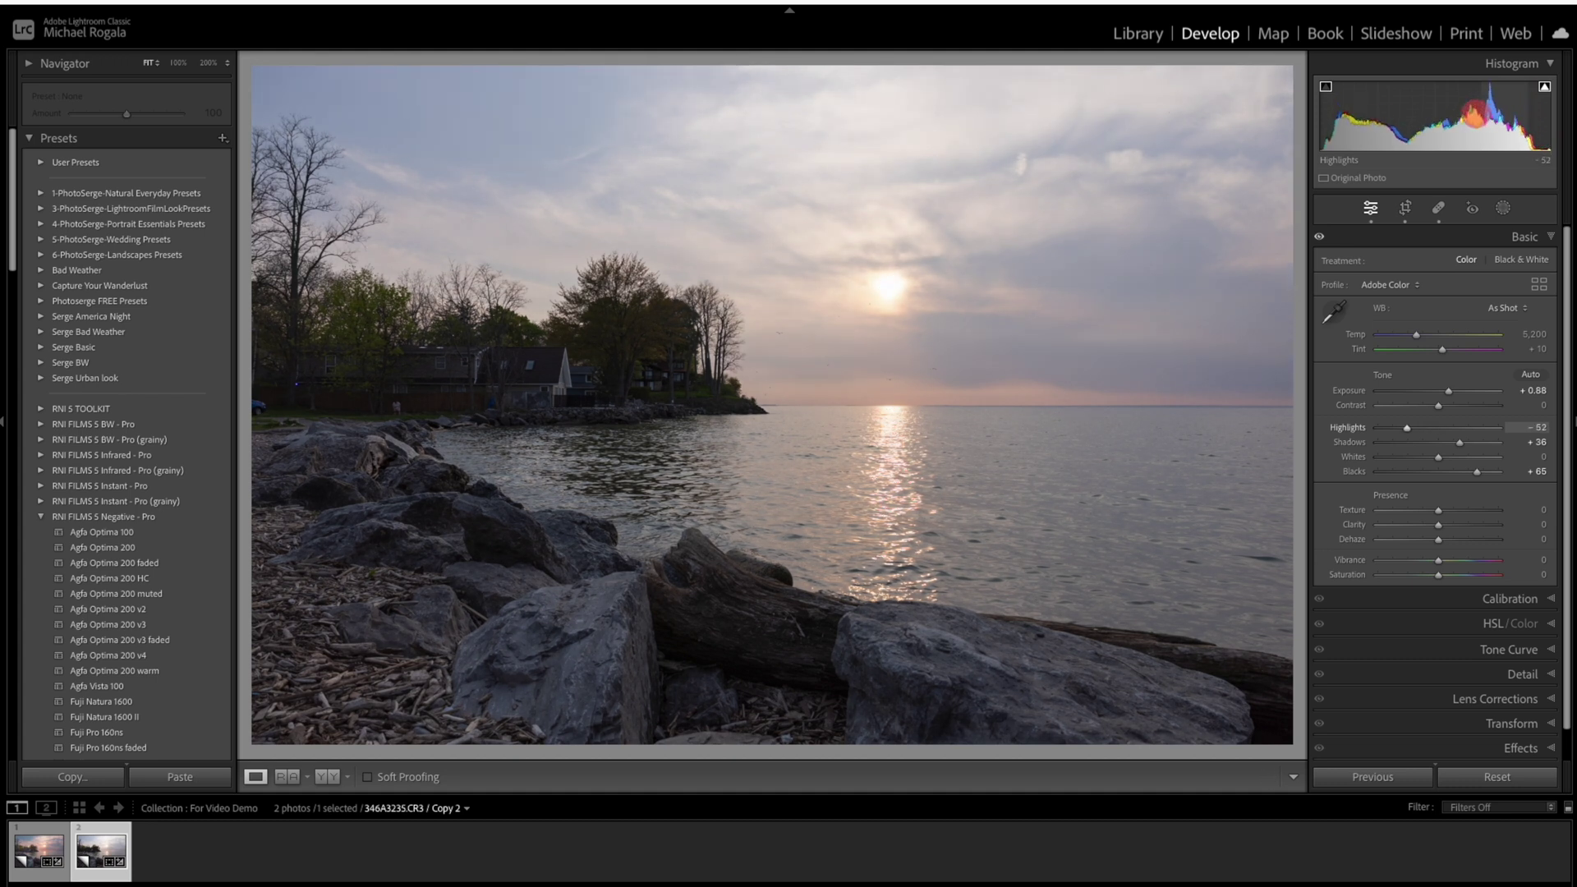
drag(1474, 113, 1470, 112)
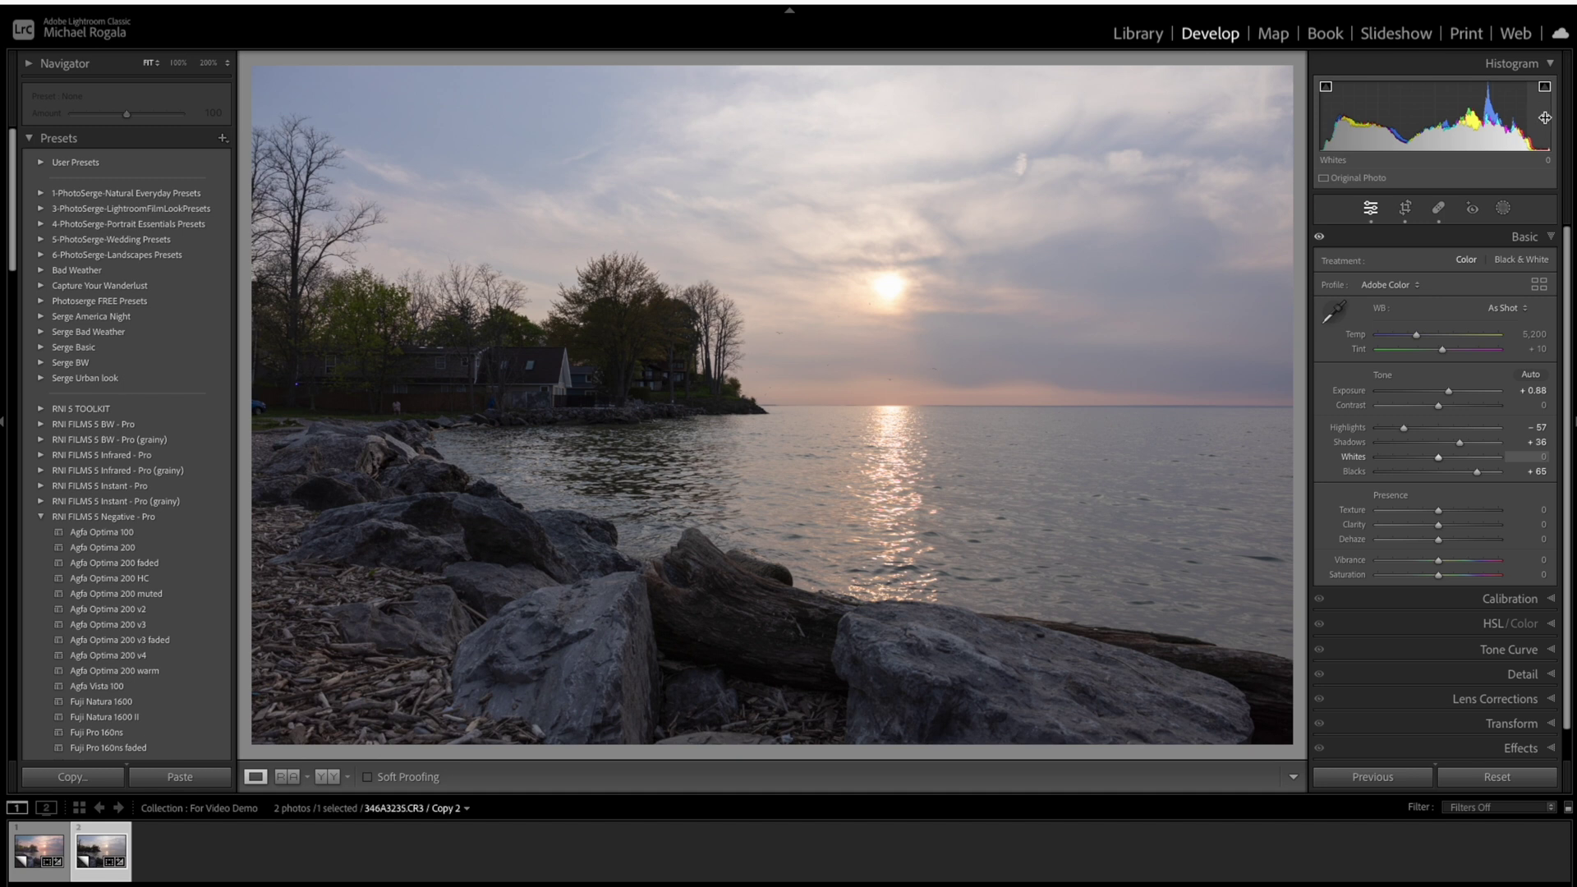
drag(1537, 124, 1563, 119)
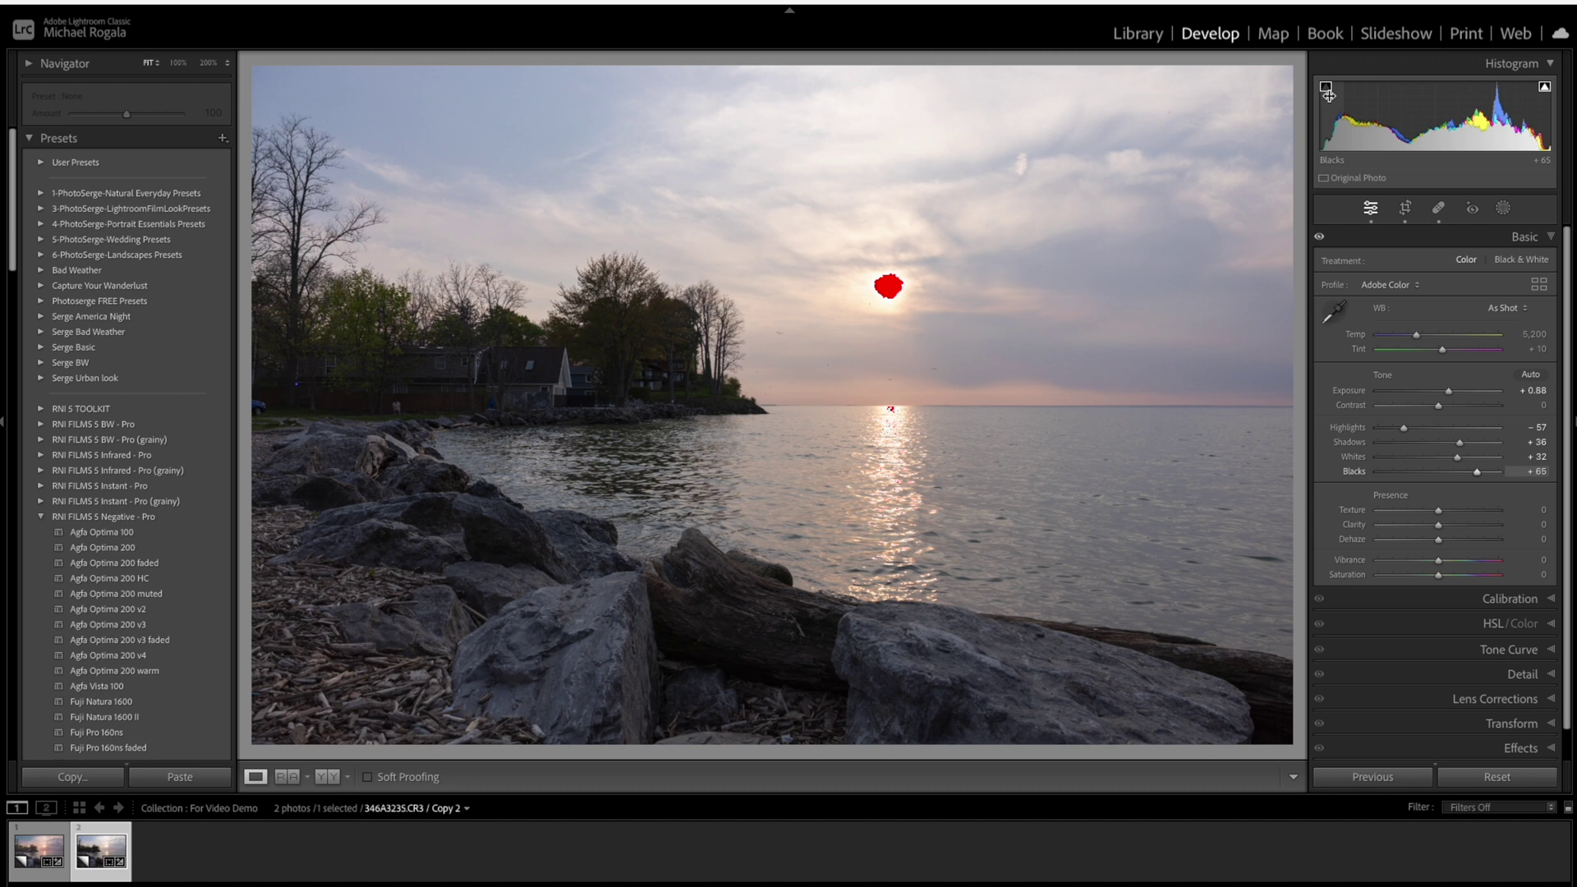
click(1325, 87)
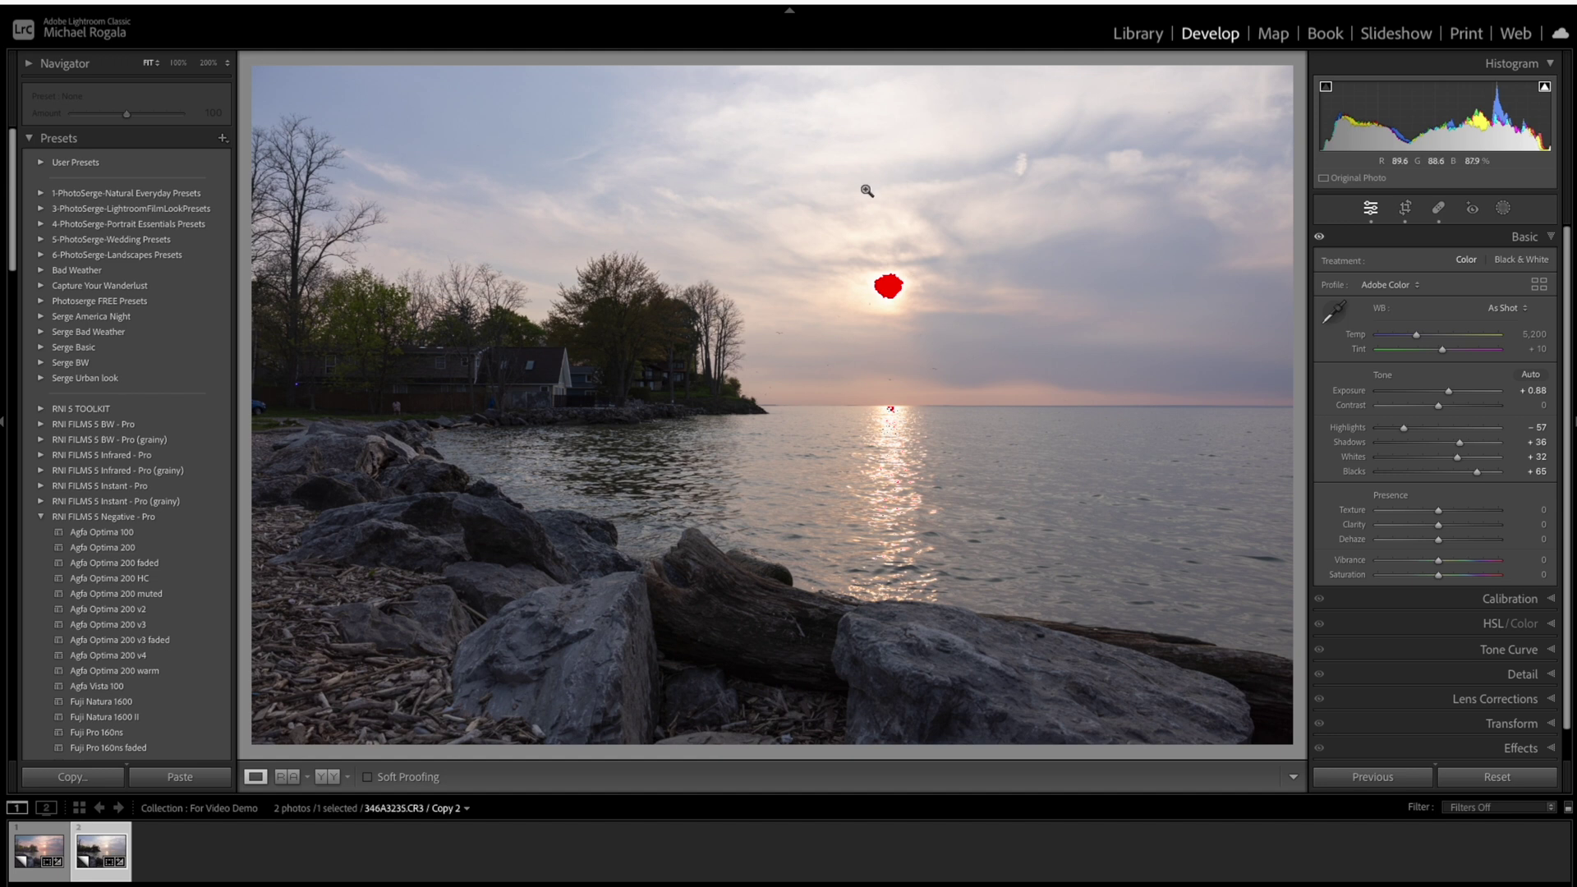
Switch the Basic panel edits off and on twice to compare, then bring up the Masking tools.
click(1318, 237)
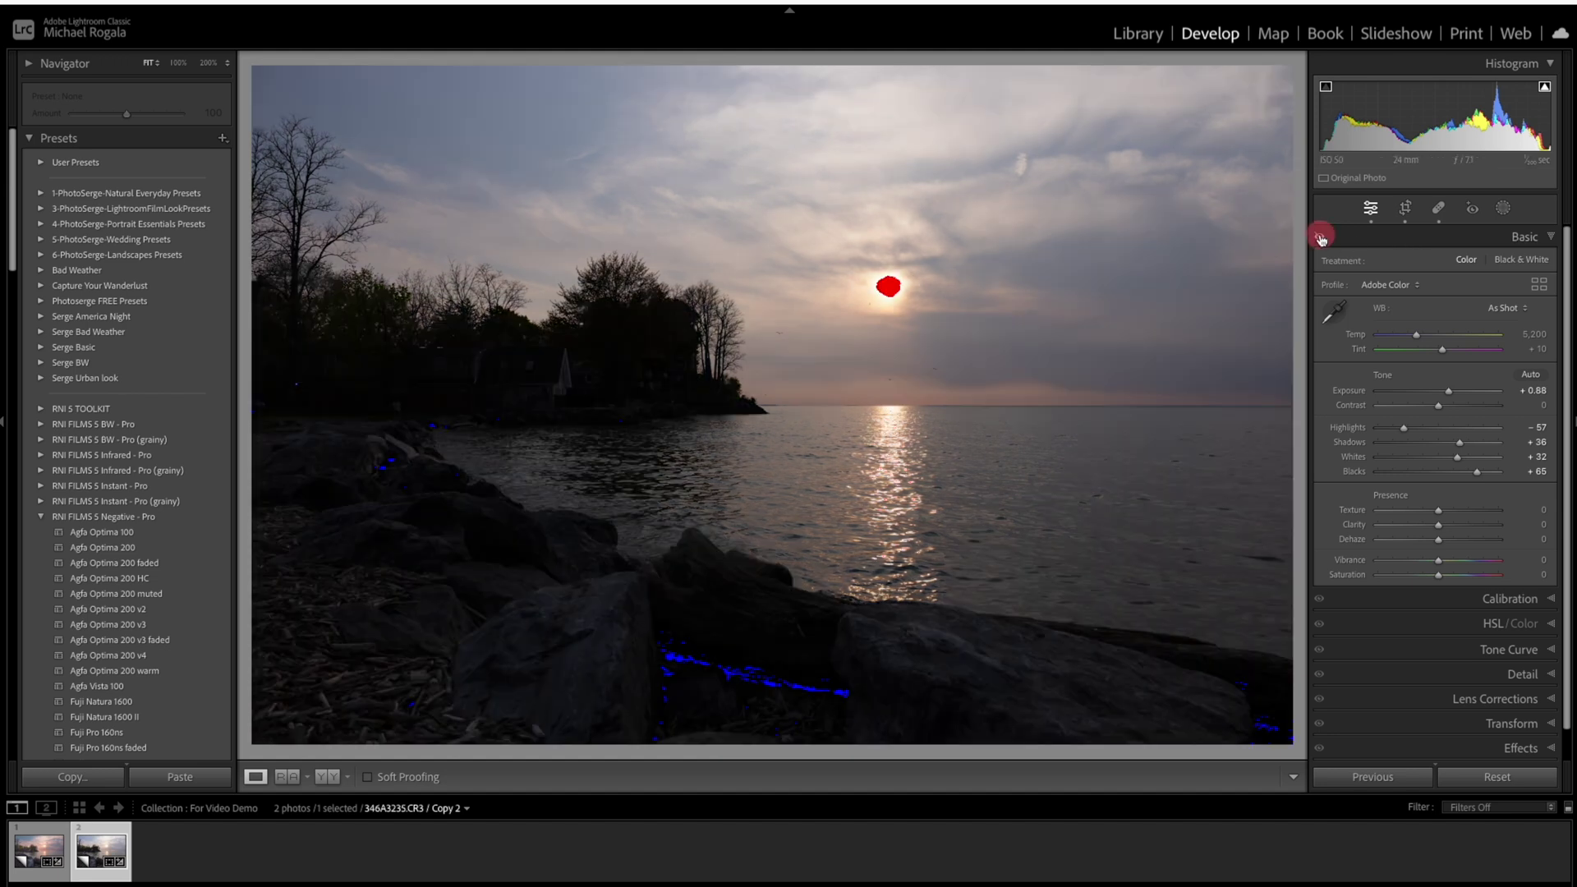
click(1319, 237)
click(1319, 237)
click(1321, 238)
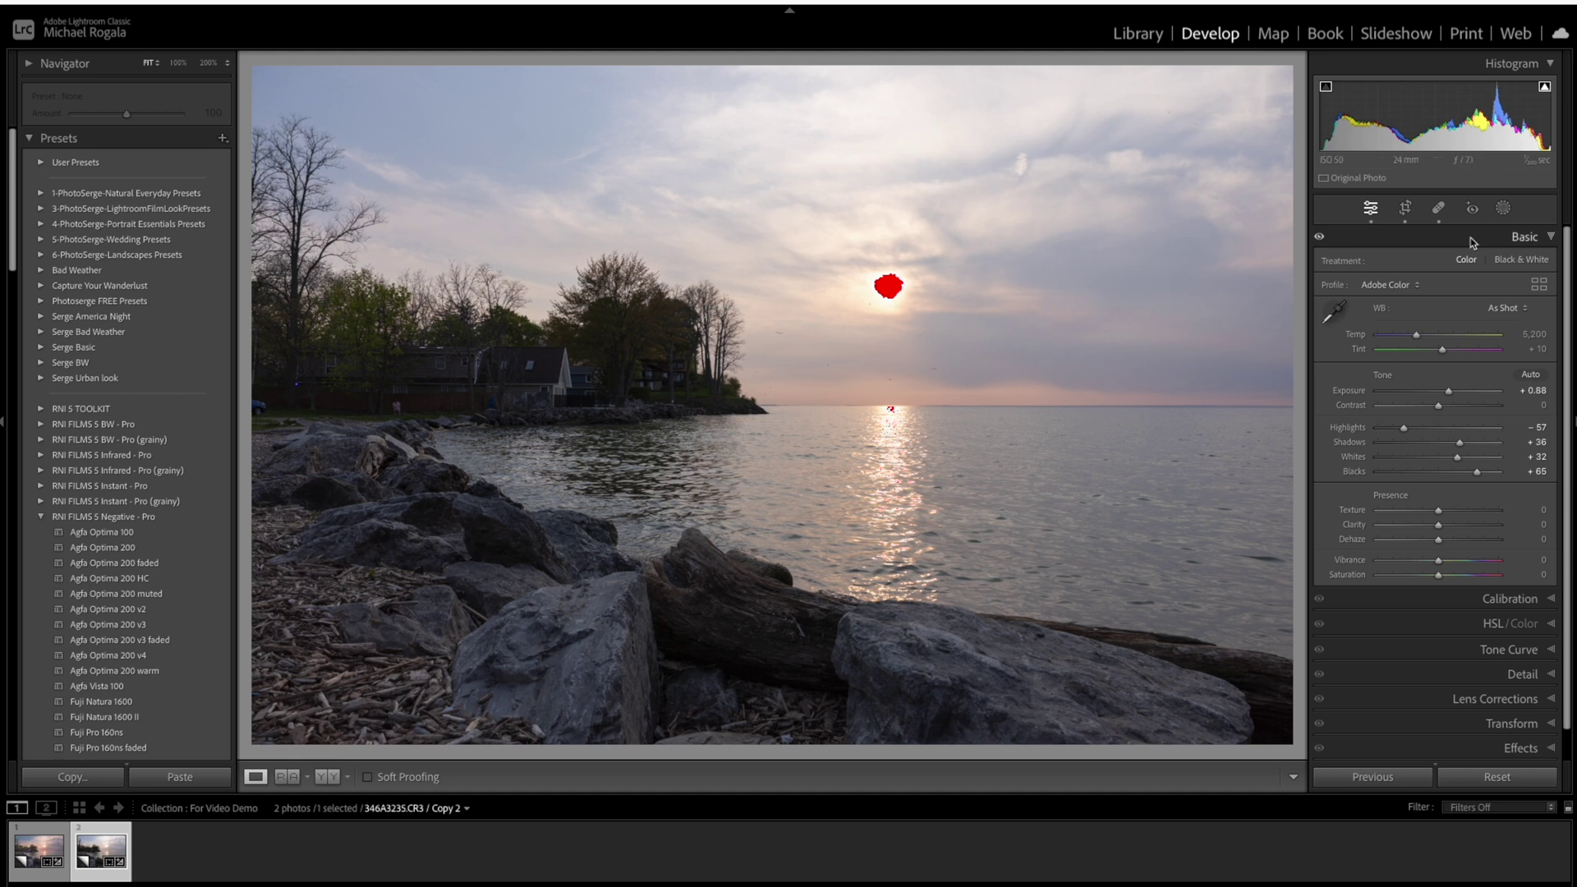
click(1504, 209)
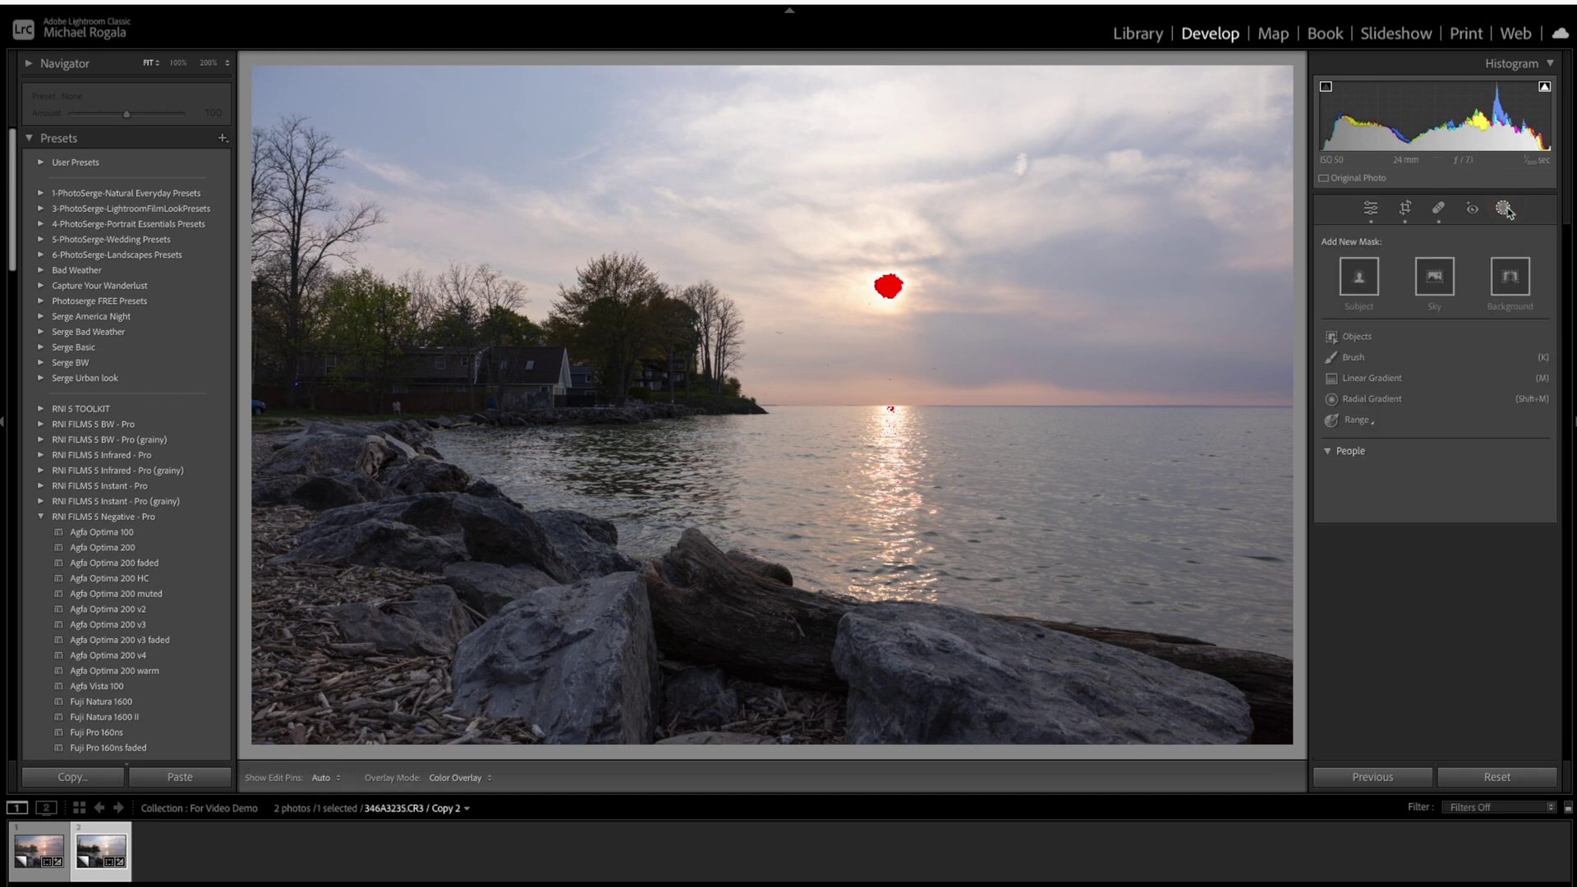
Add a Sky mask with Highlights -26, Exposure -0.14 and Whites +11.
click(1438, 276)
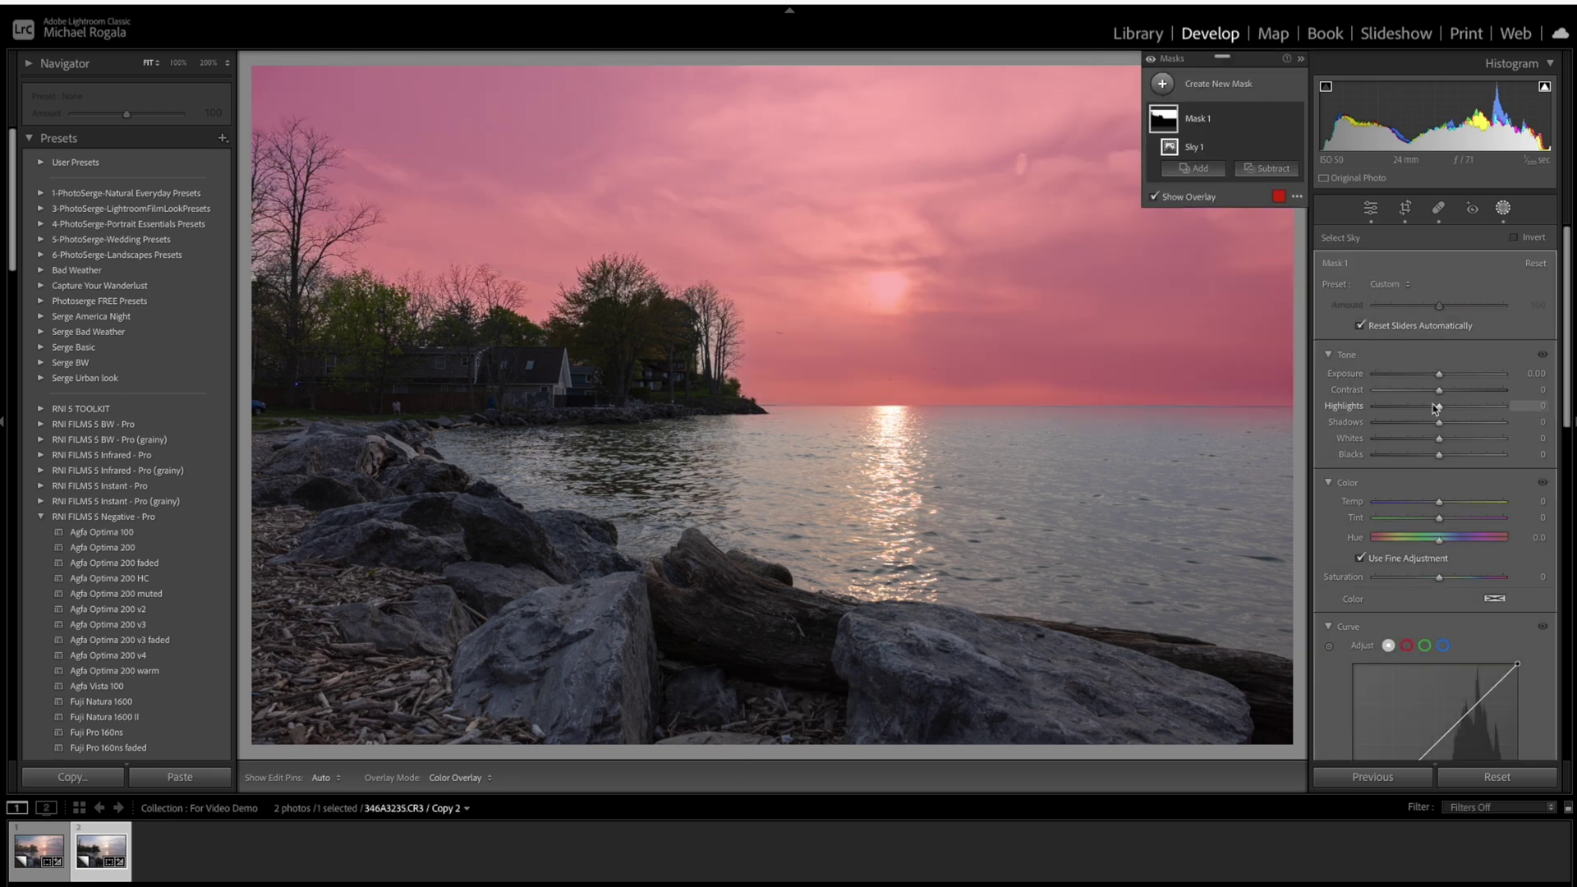
drag(1441, 408, 1425, 407)
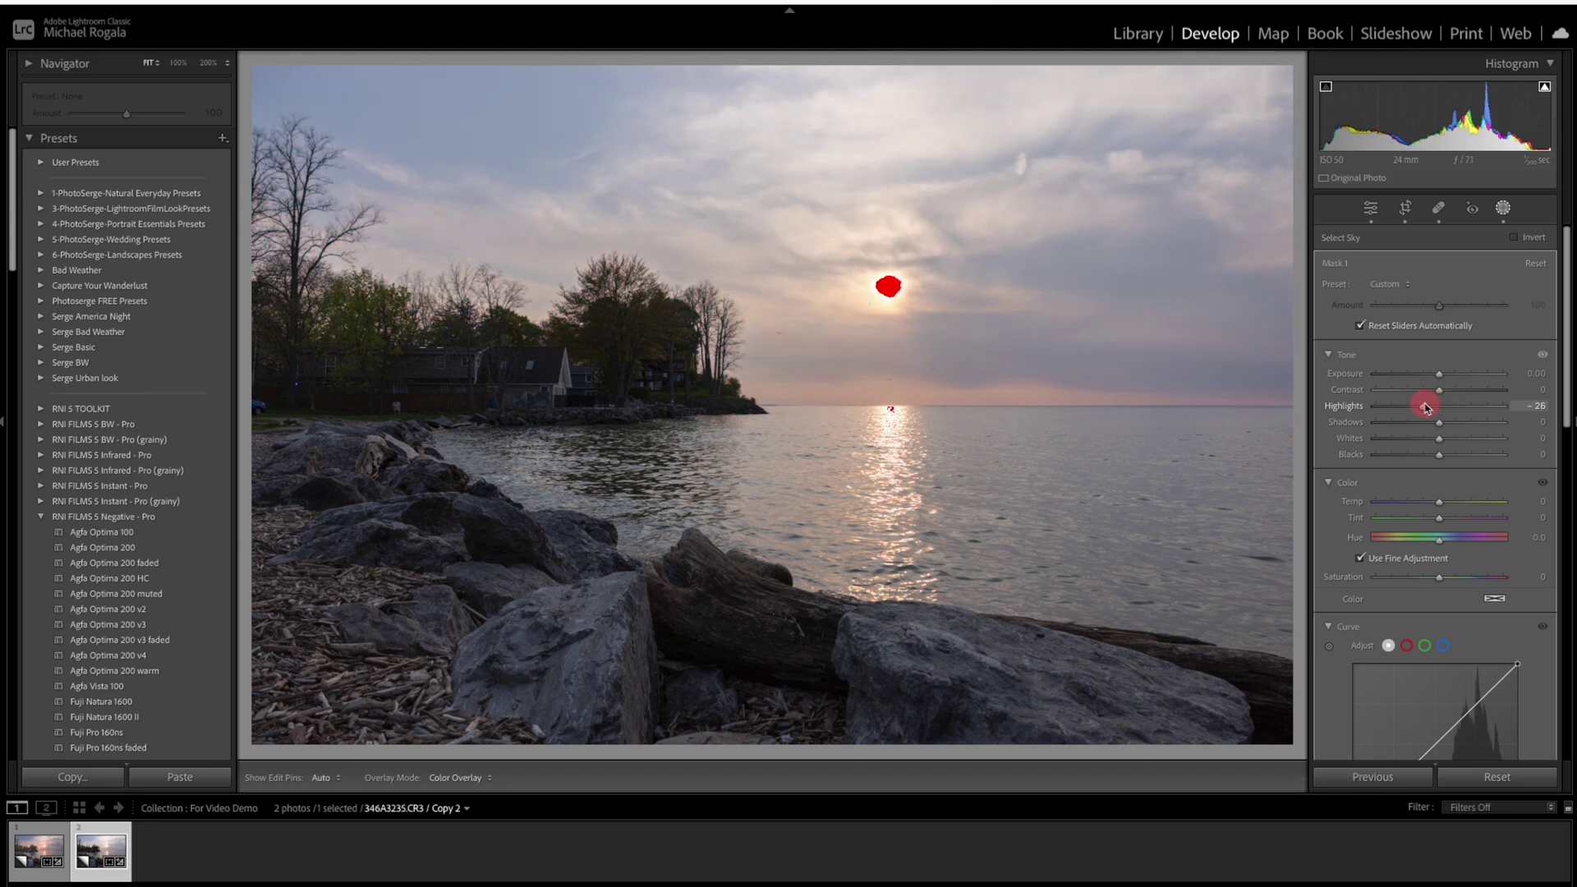
drag(1426, 407, 1426, 408)
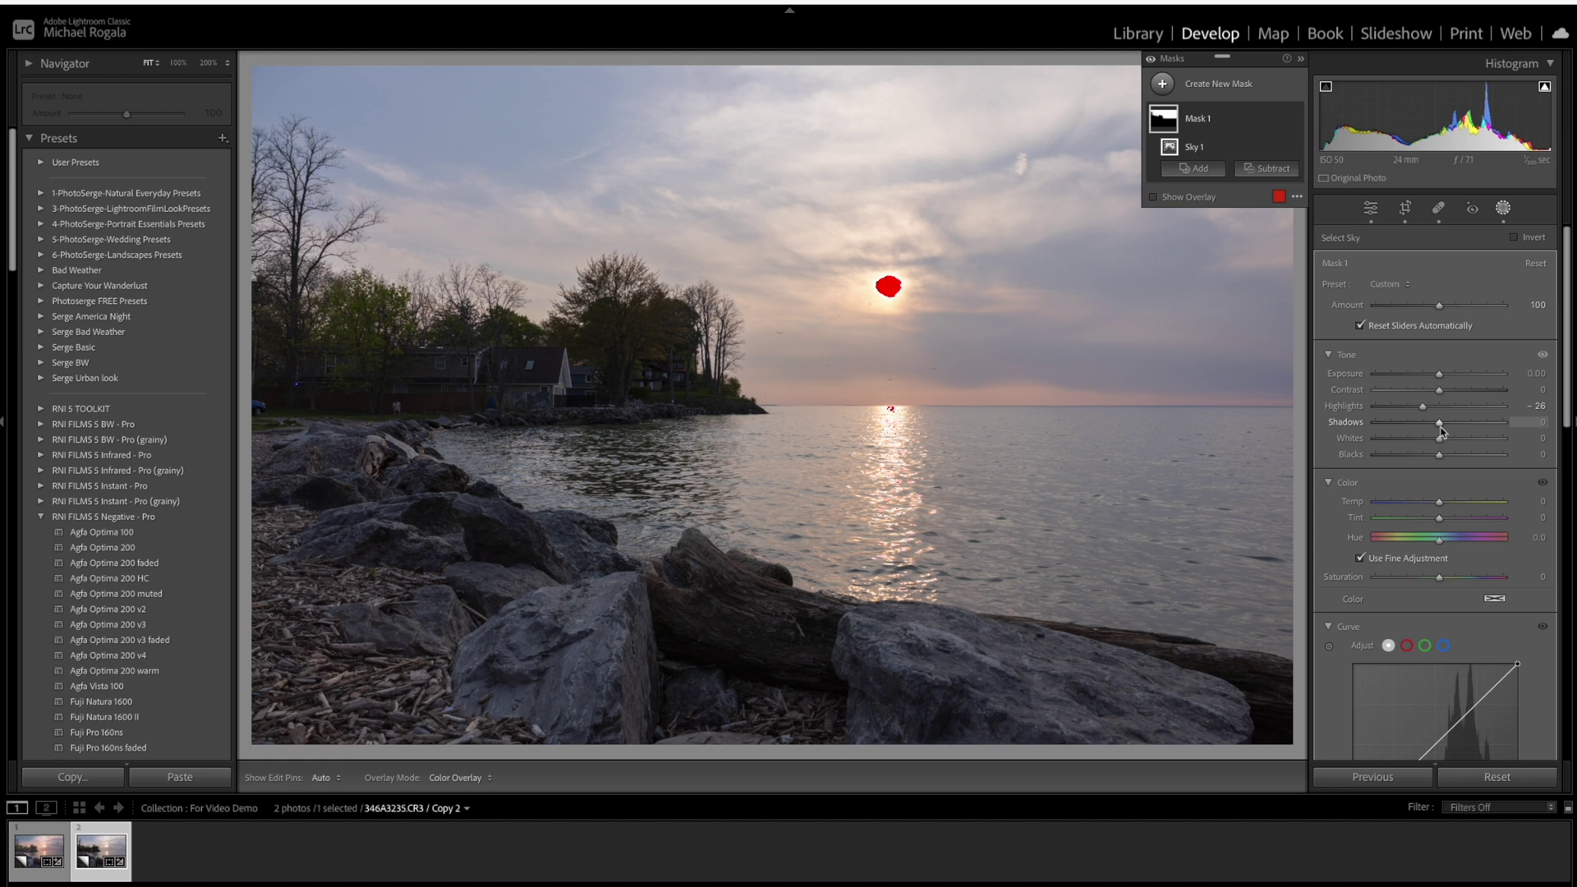
drag(1441, 378, 1437, 378)
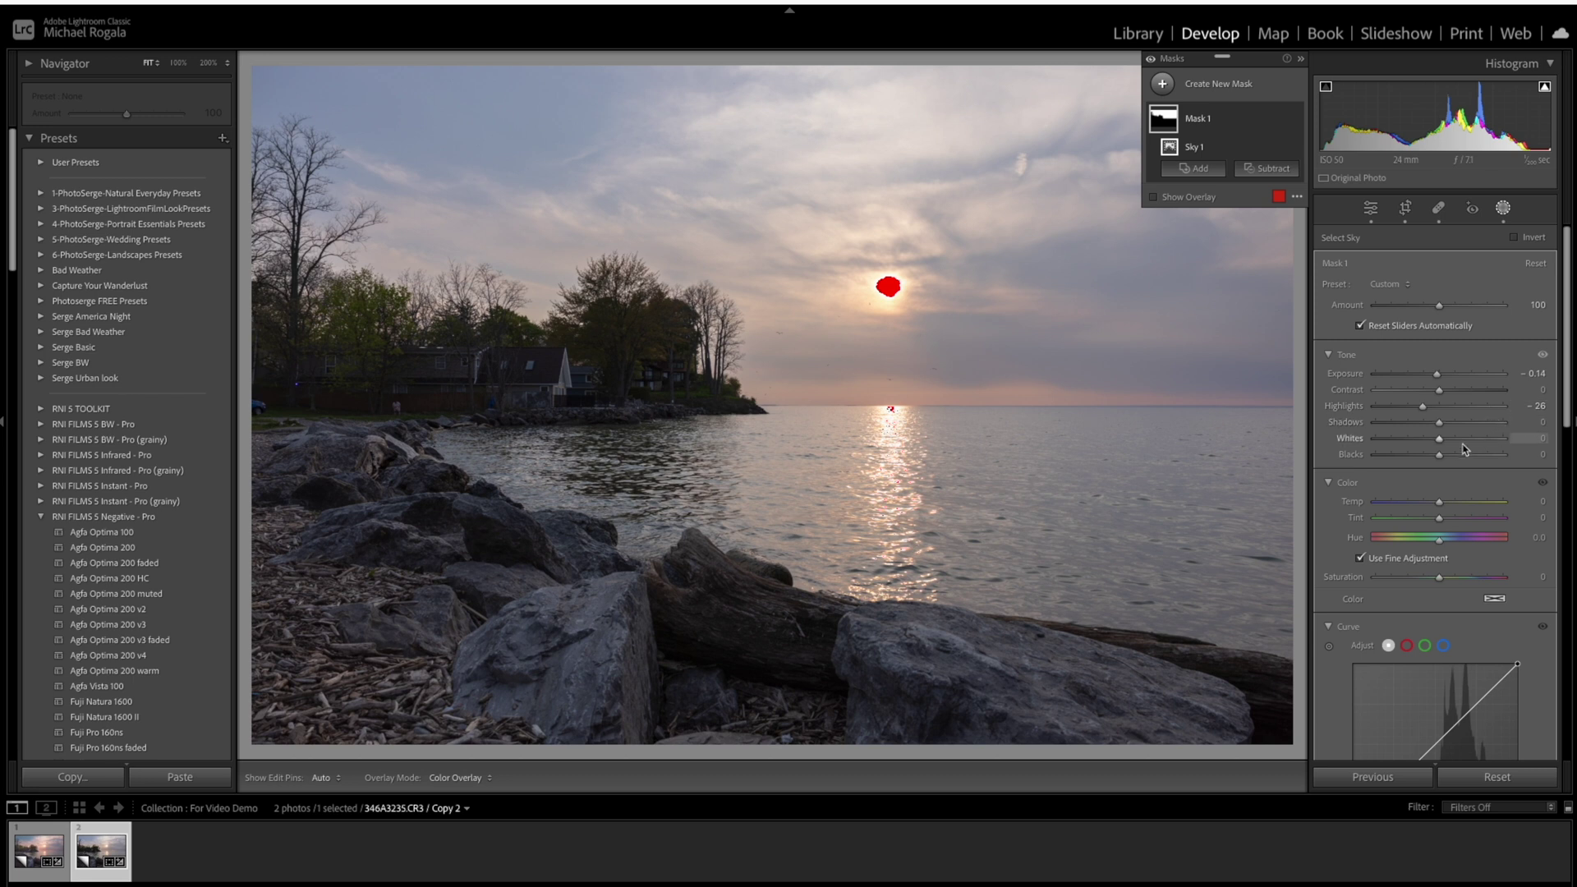
drag(1441, 441, 1449, 441)
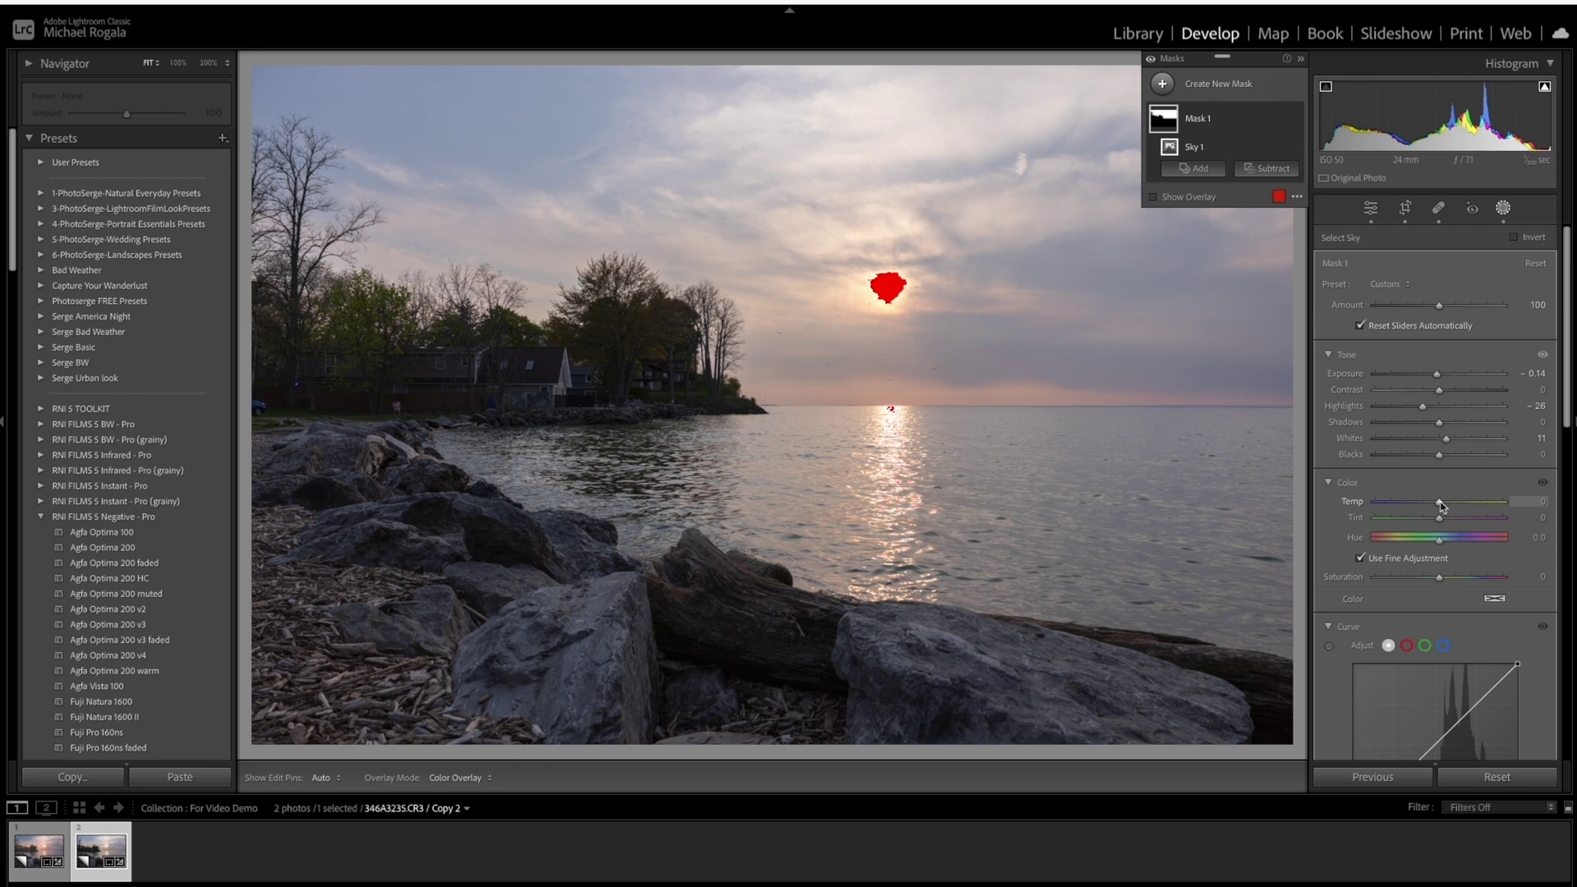
Give the Sky mask Temp 4, Tint 2 and Saturation 32.
drag(1443, 507, 1444, 505)
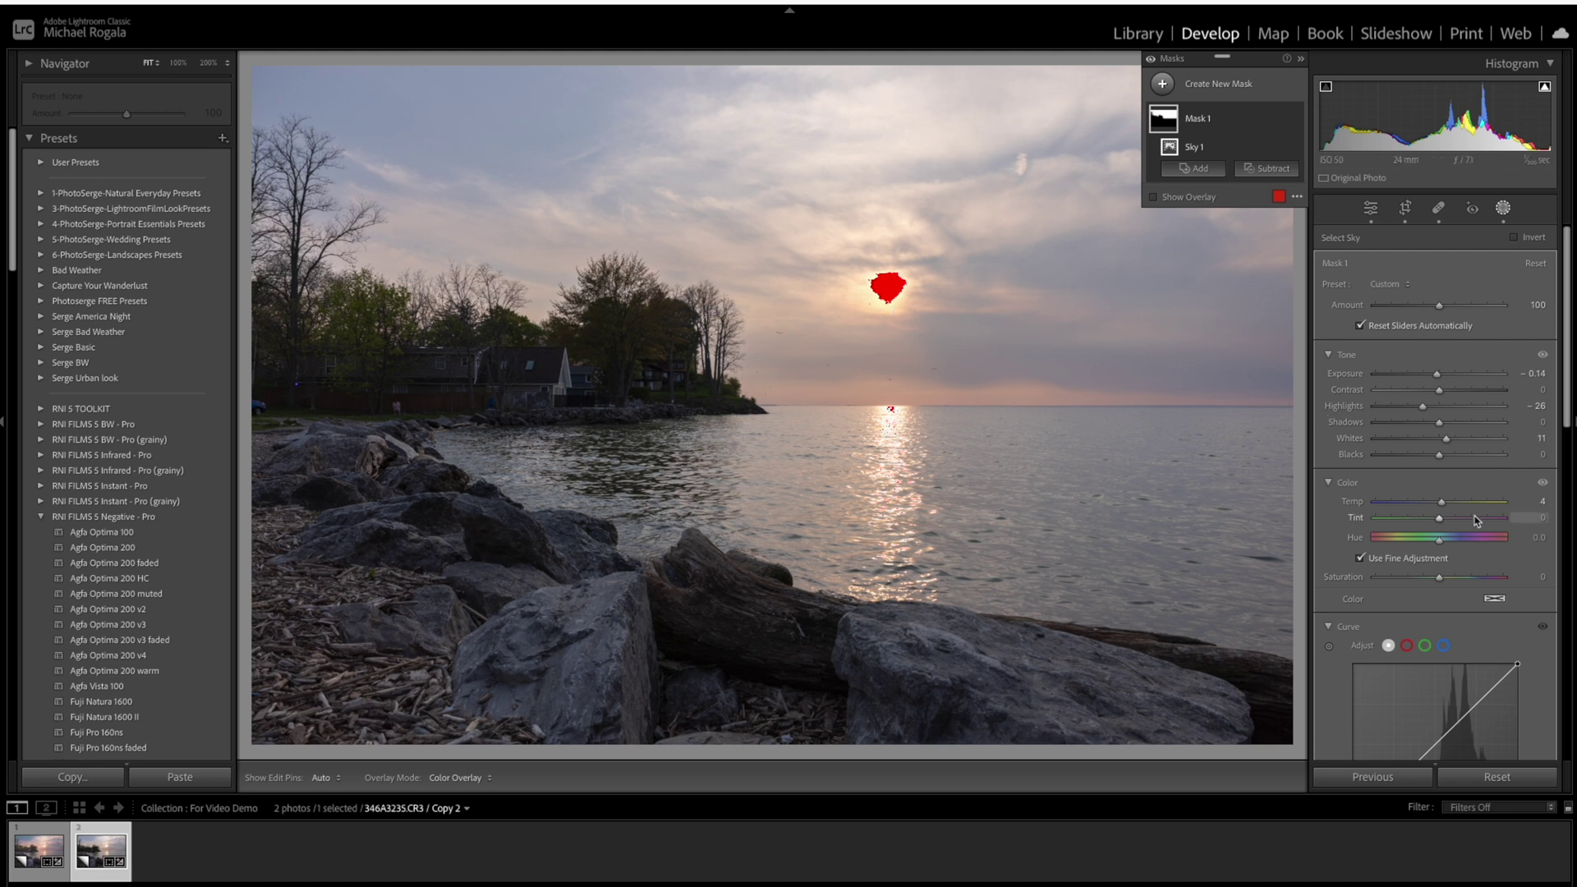
click(1439, 519)
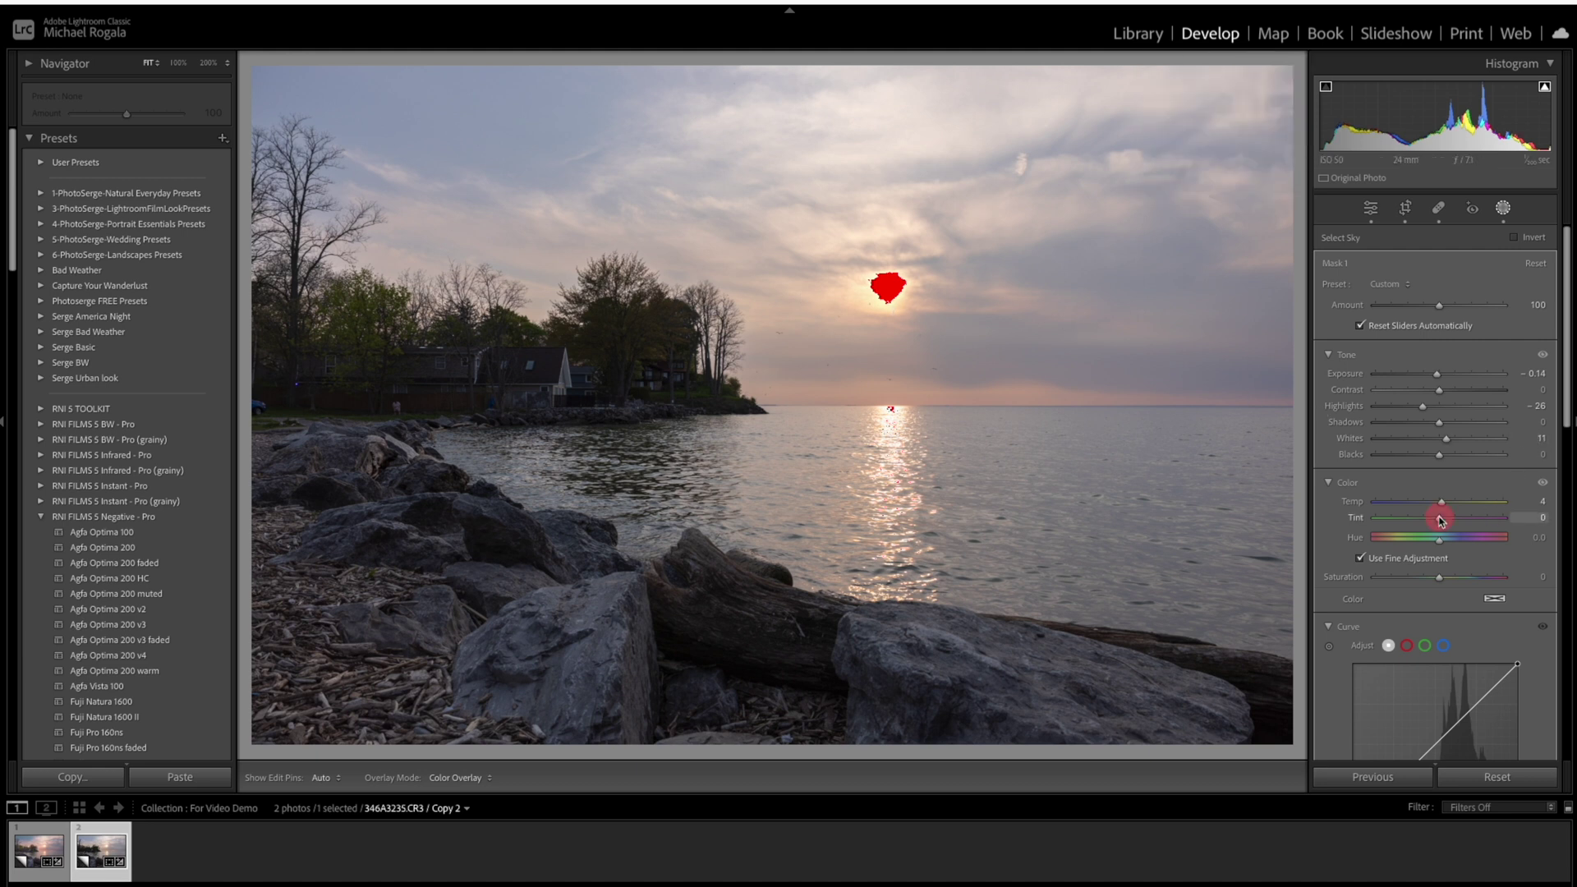
drag(1439, 520, 1441, 519)
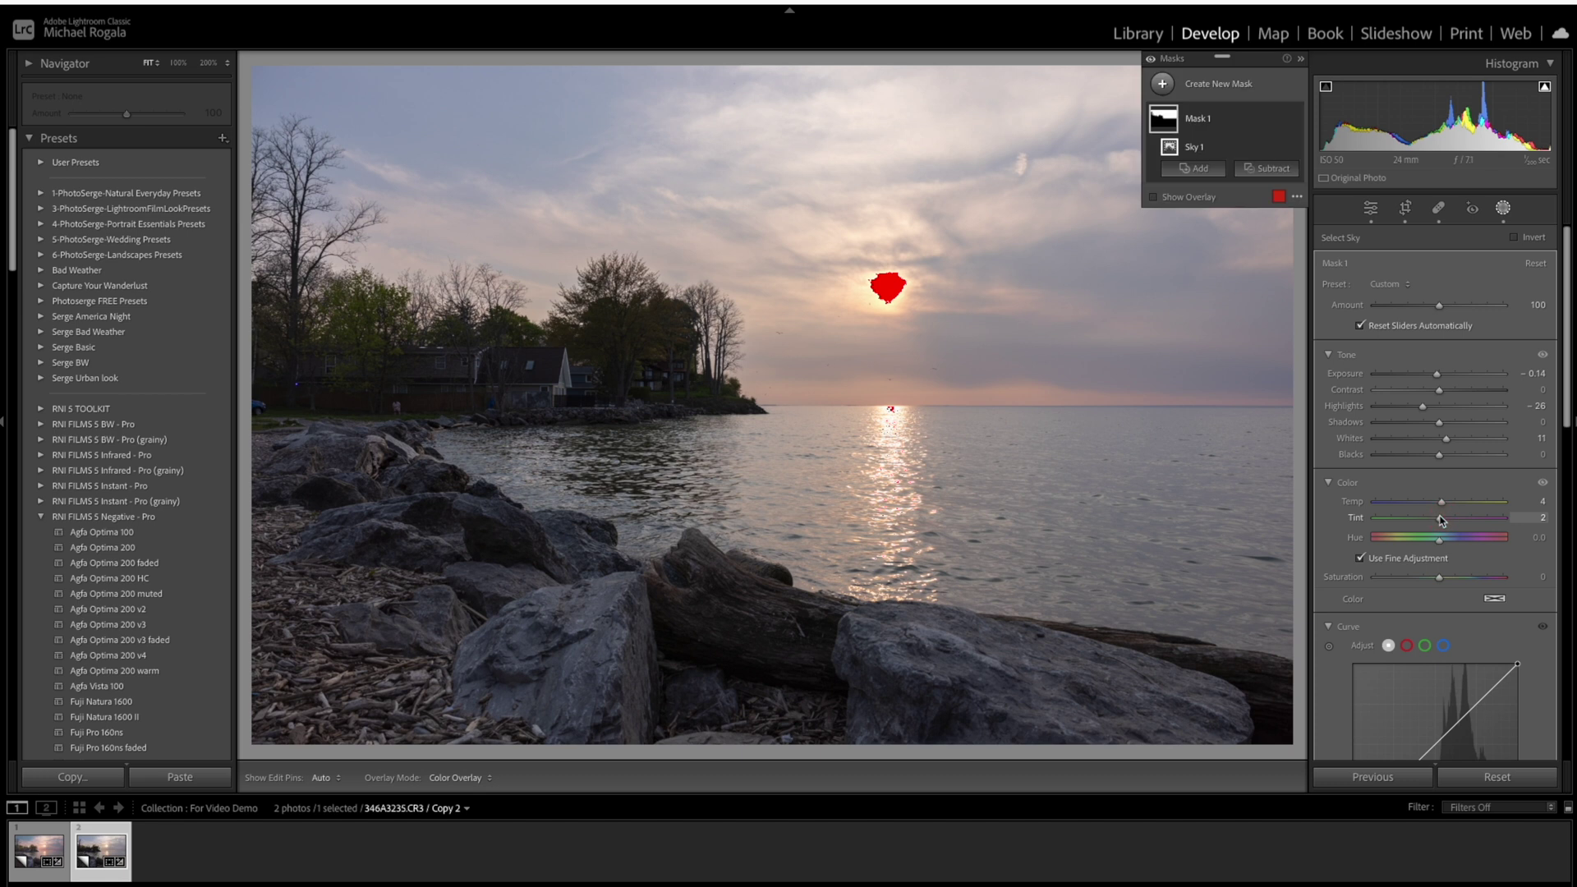
drag(1441, 581, 1458, 581)
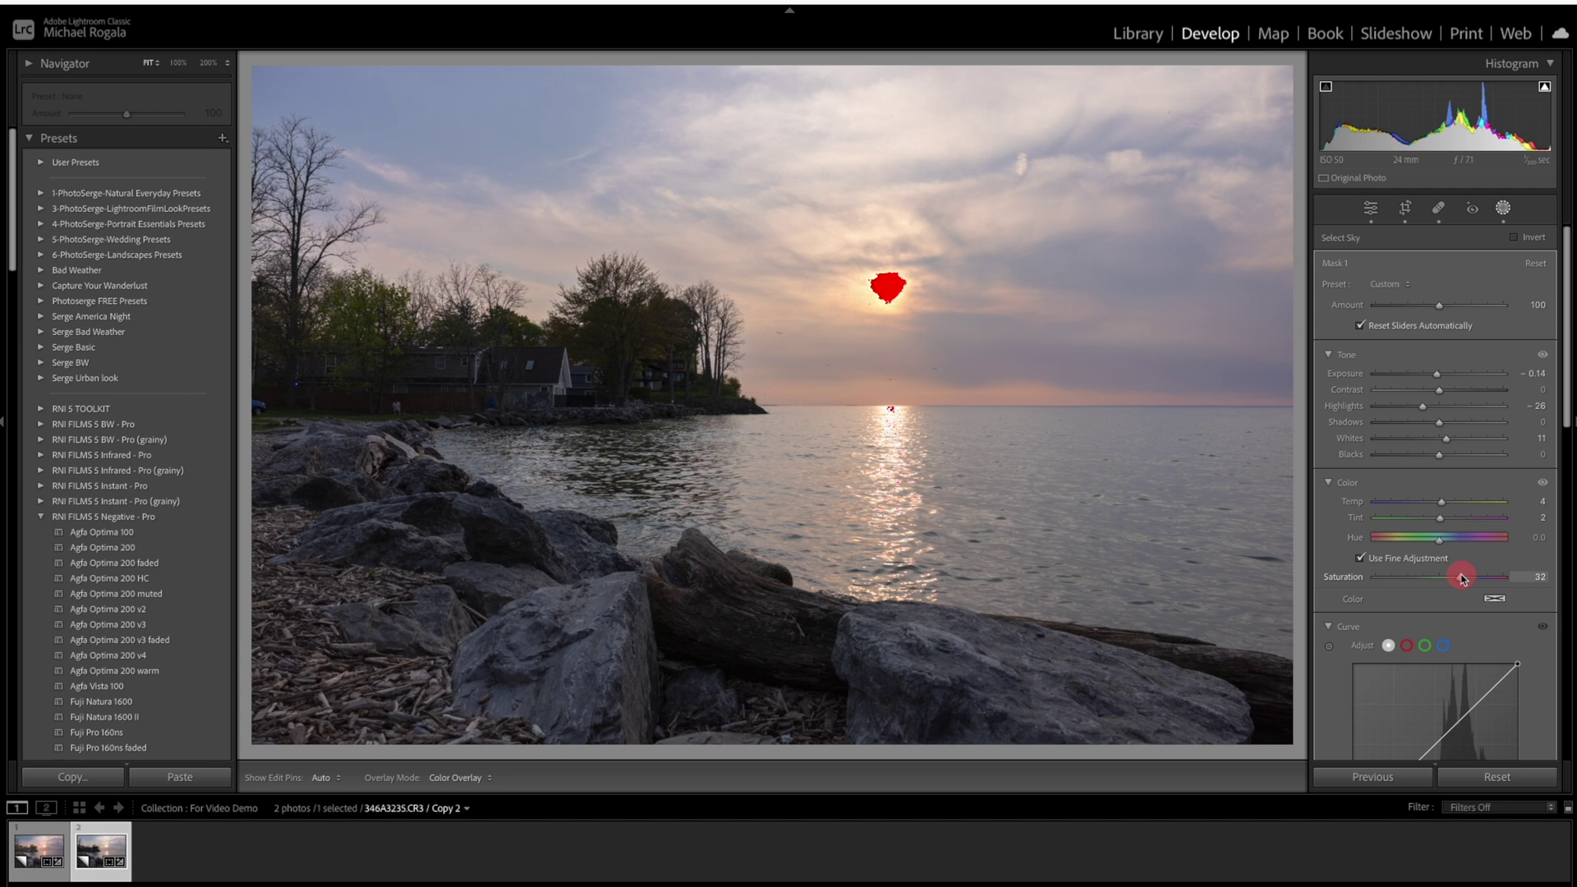
drag(1461, 578, 1461, 579)
scroll(1521, 606, down, 5)
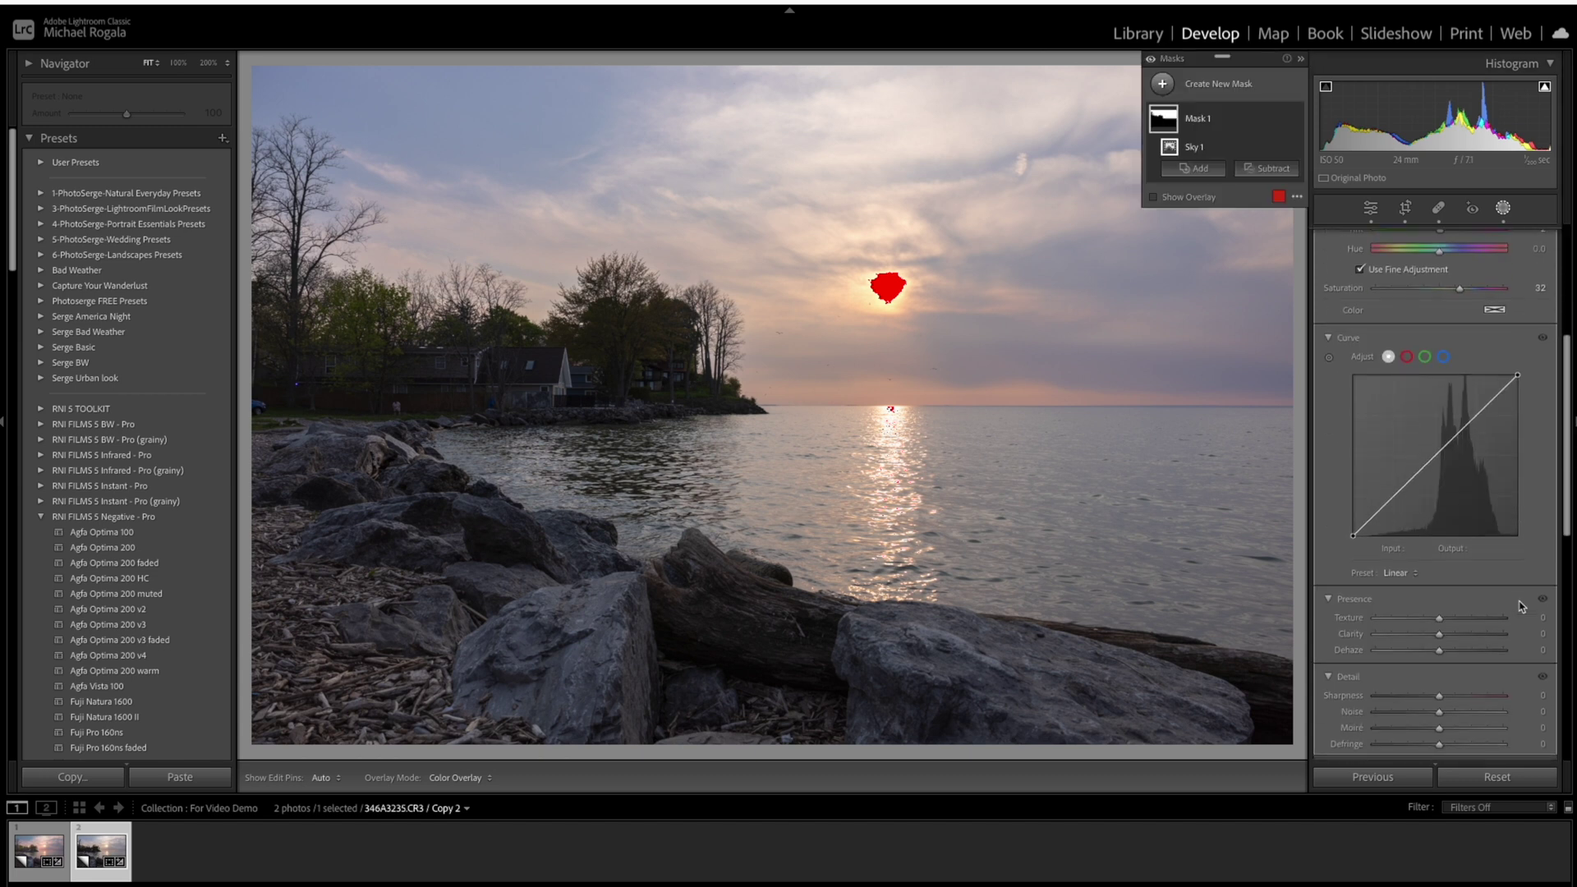
Set the Sky mask's Presence sliders to Clarity +11 and Texture -25.
scroll(1522, 606, down, 1)
drag(1438, 624, 1447, 628)
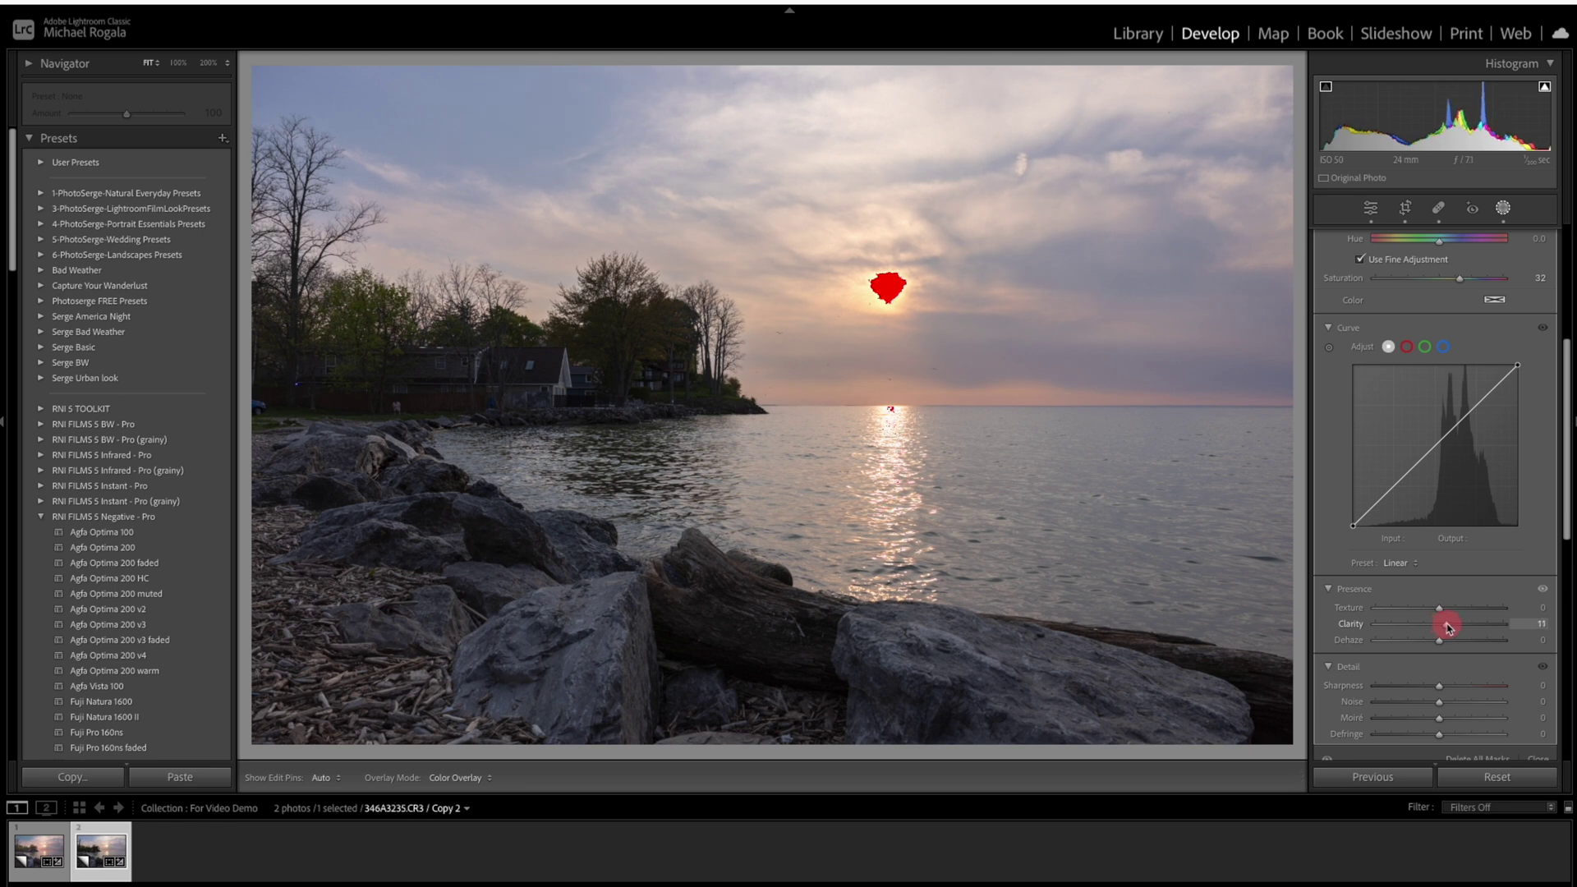
drag(1447, 628, 1446, 628)
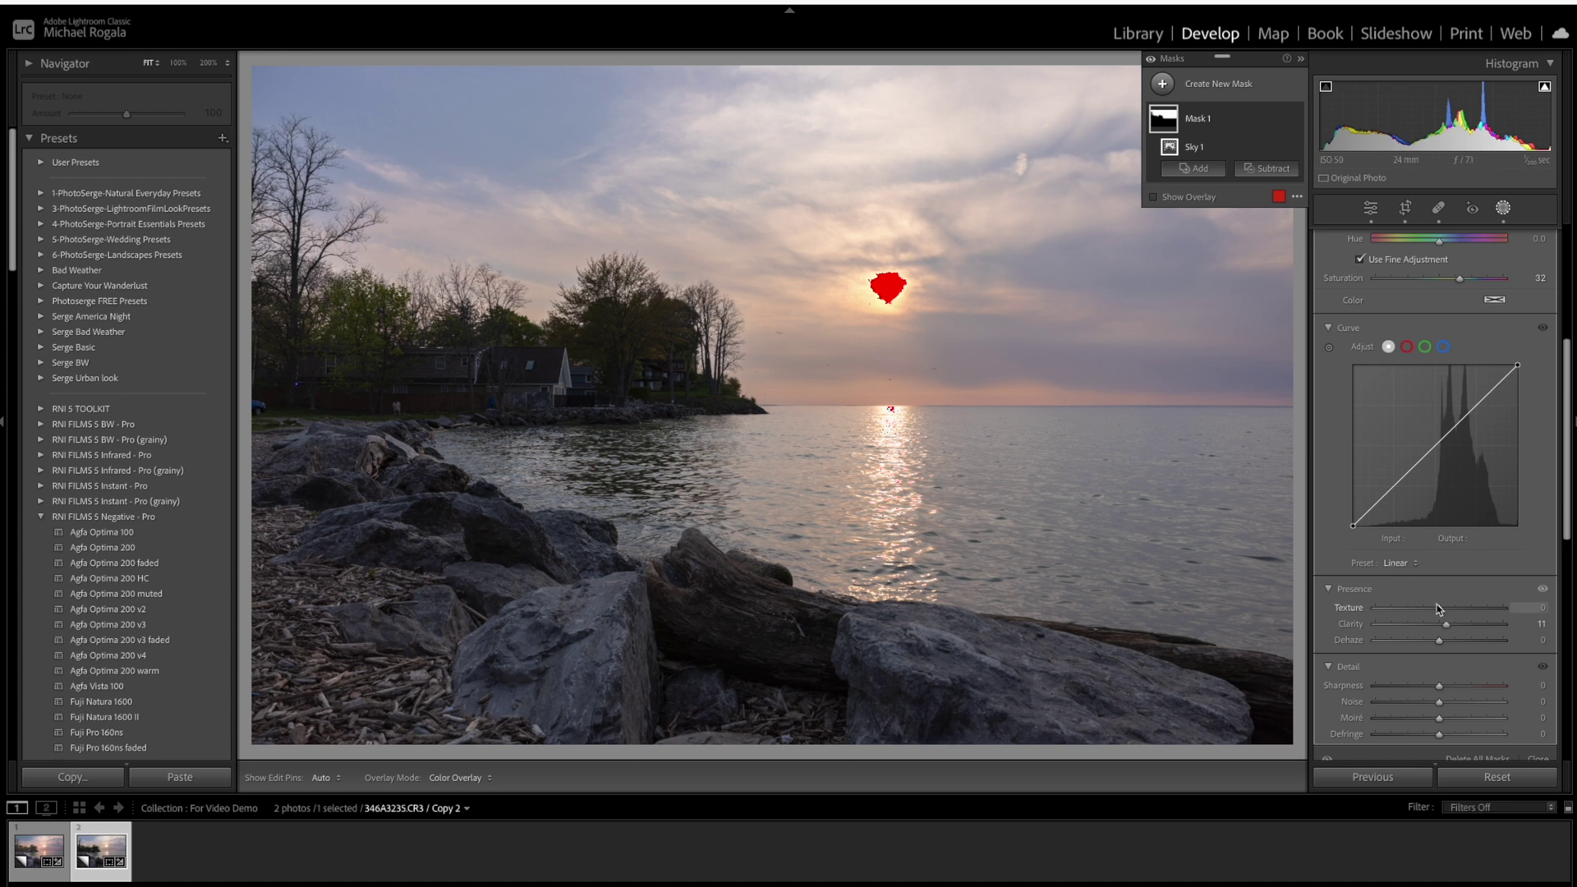
drag(1438, 609, 1441, 611)
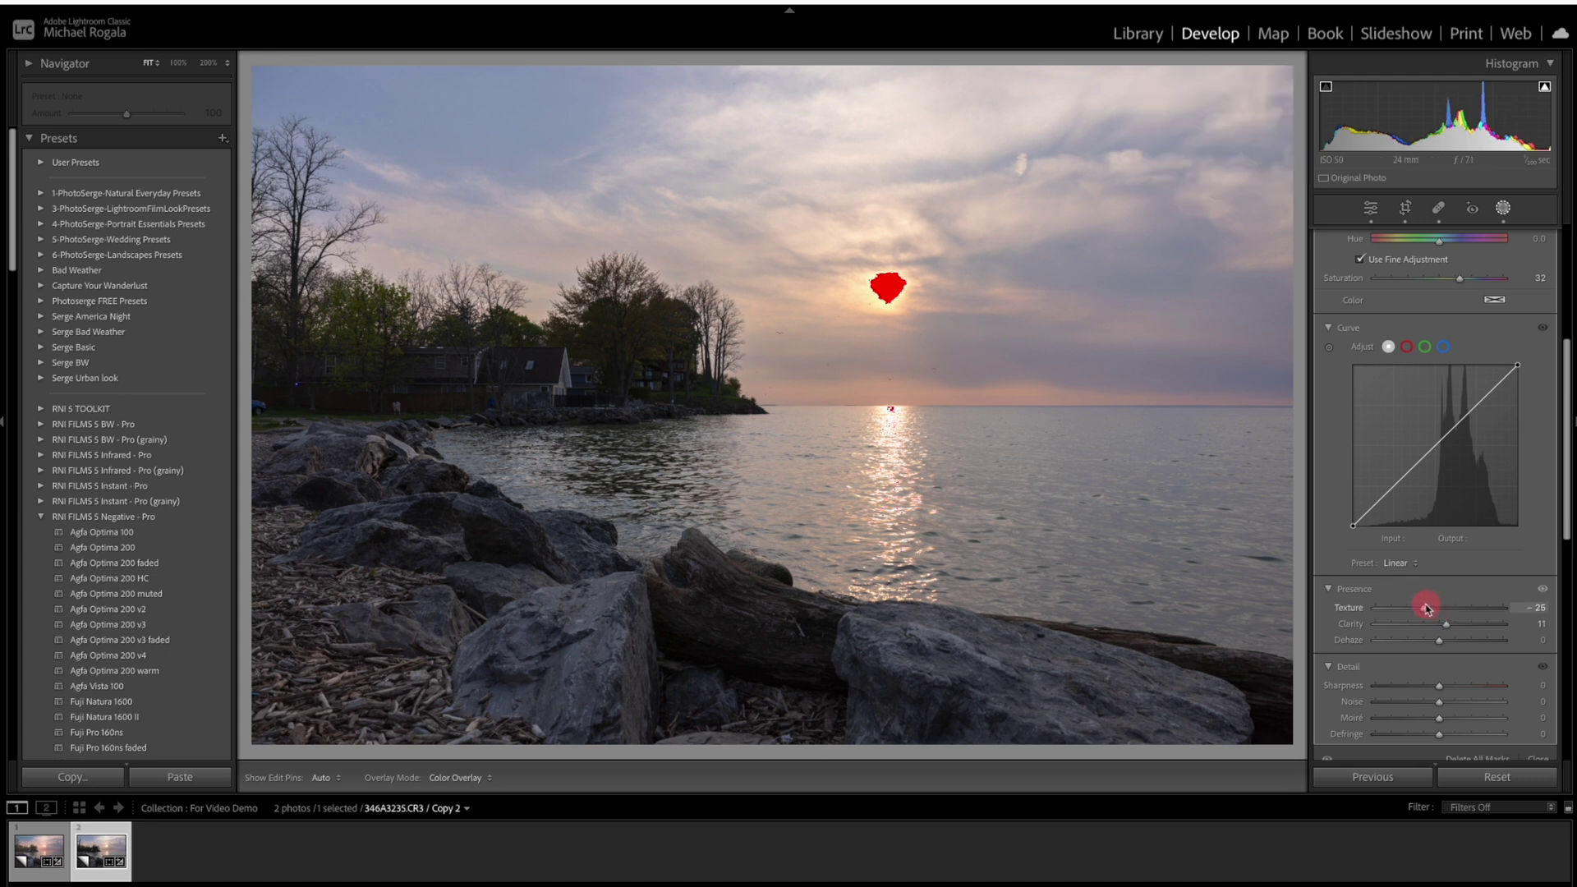
drag(1426, 607, 1424, 608)
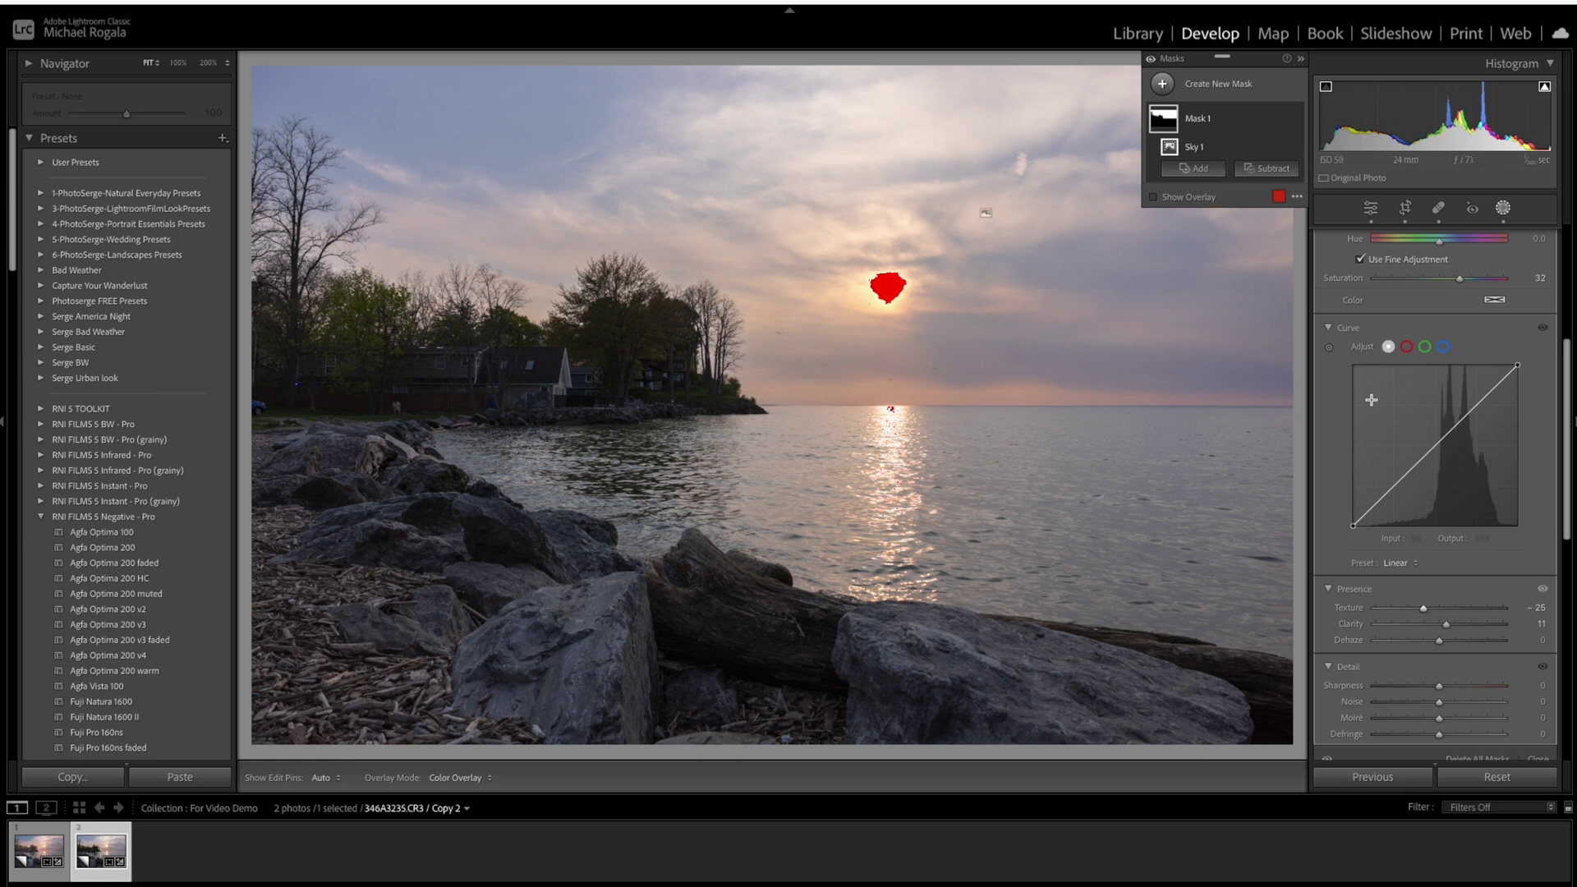
scroll(1509, 714, down, 4)
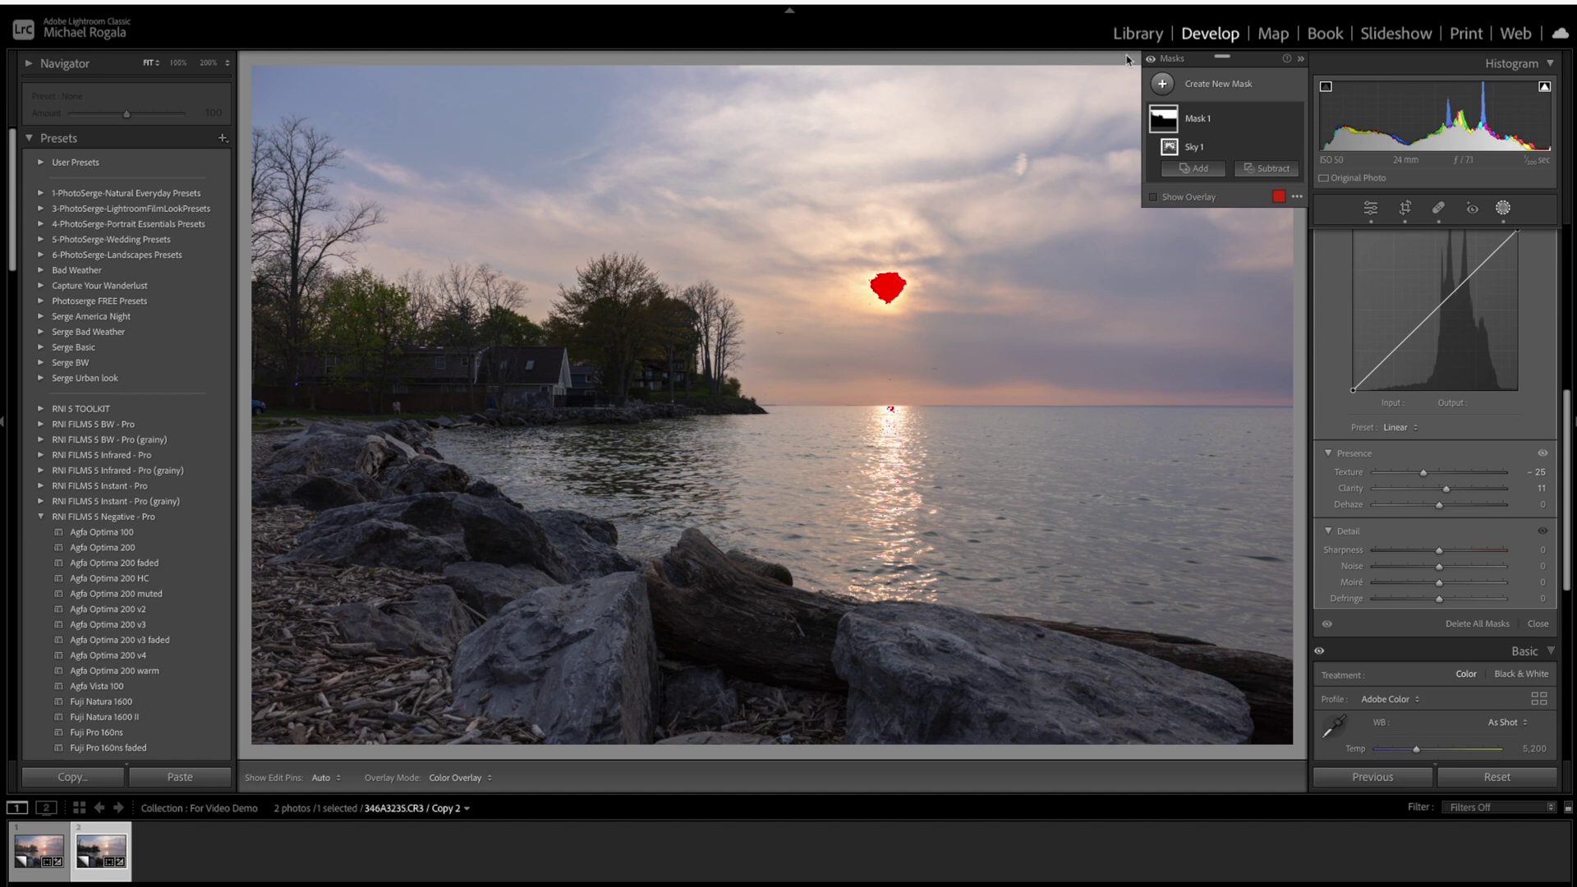
click(1163, 83)
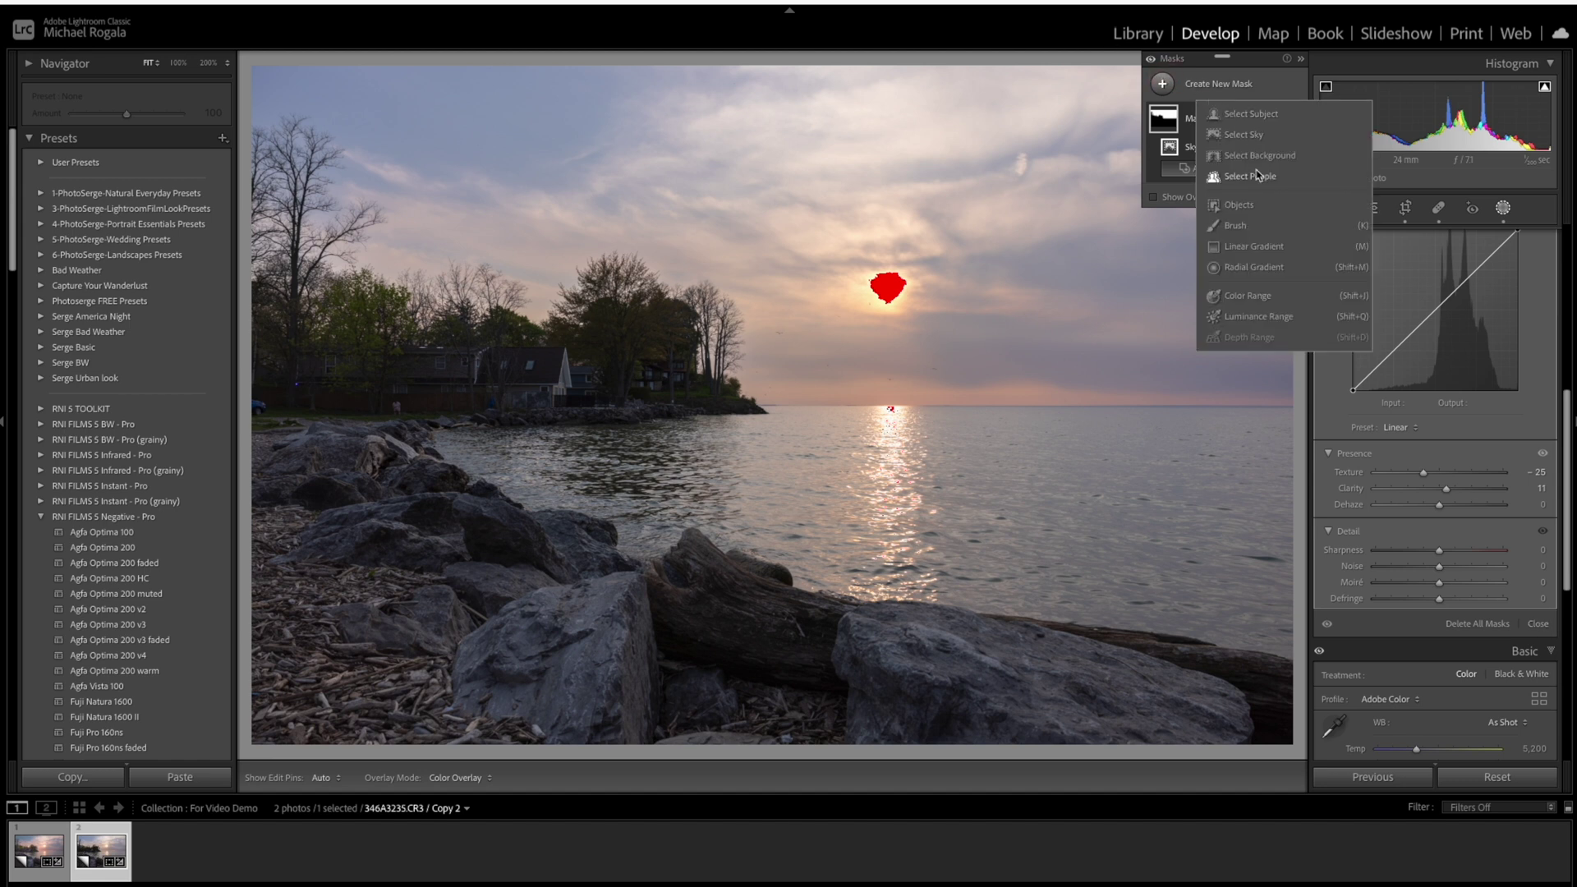
Draw a radial gradient over the left-shore tree line and houses, trying Texture 34 then resetting it.
click(1253, 268)
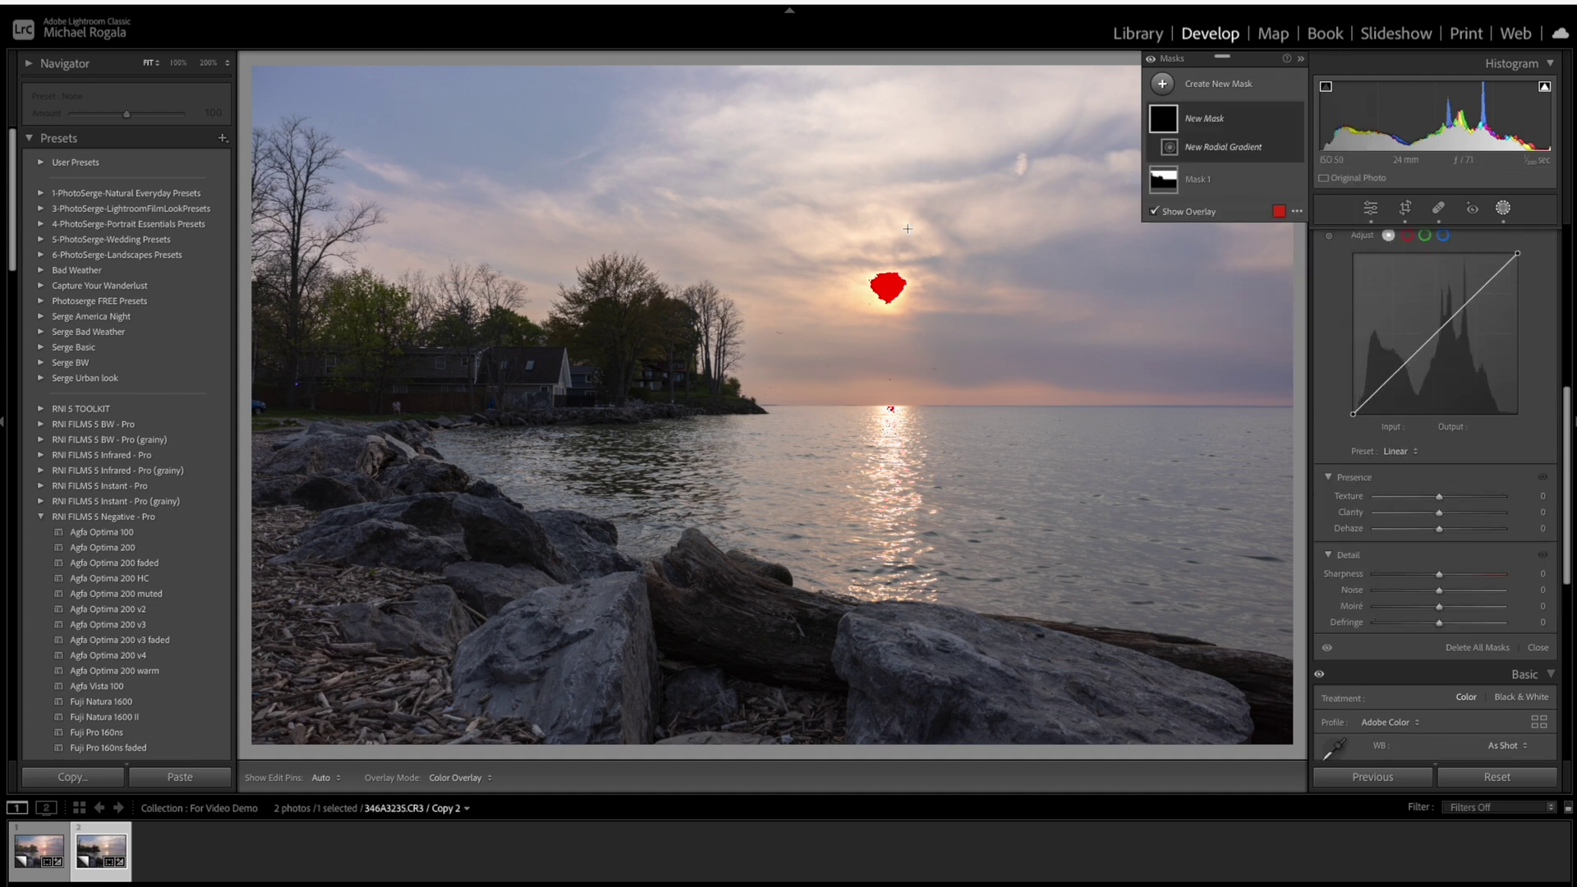
drag(400, 367, 749, 449)
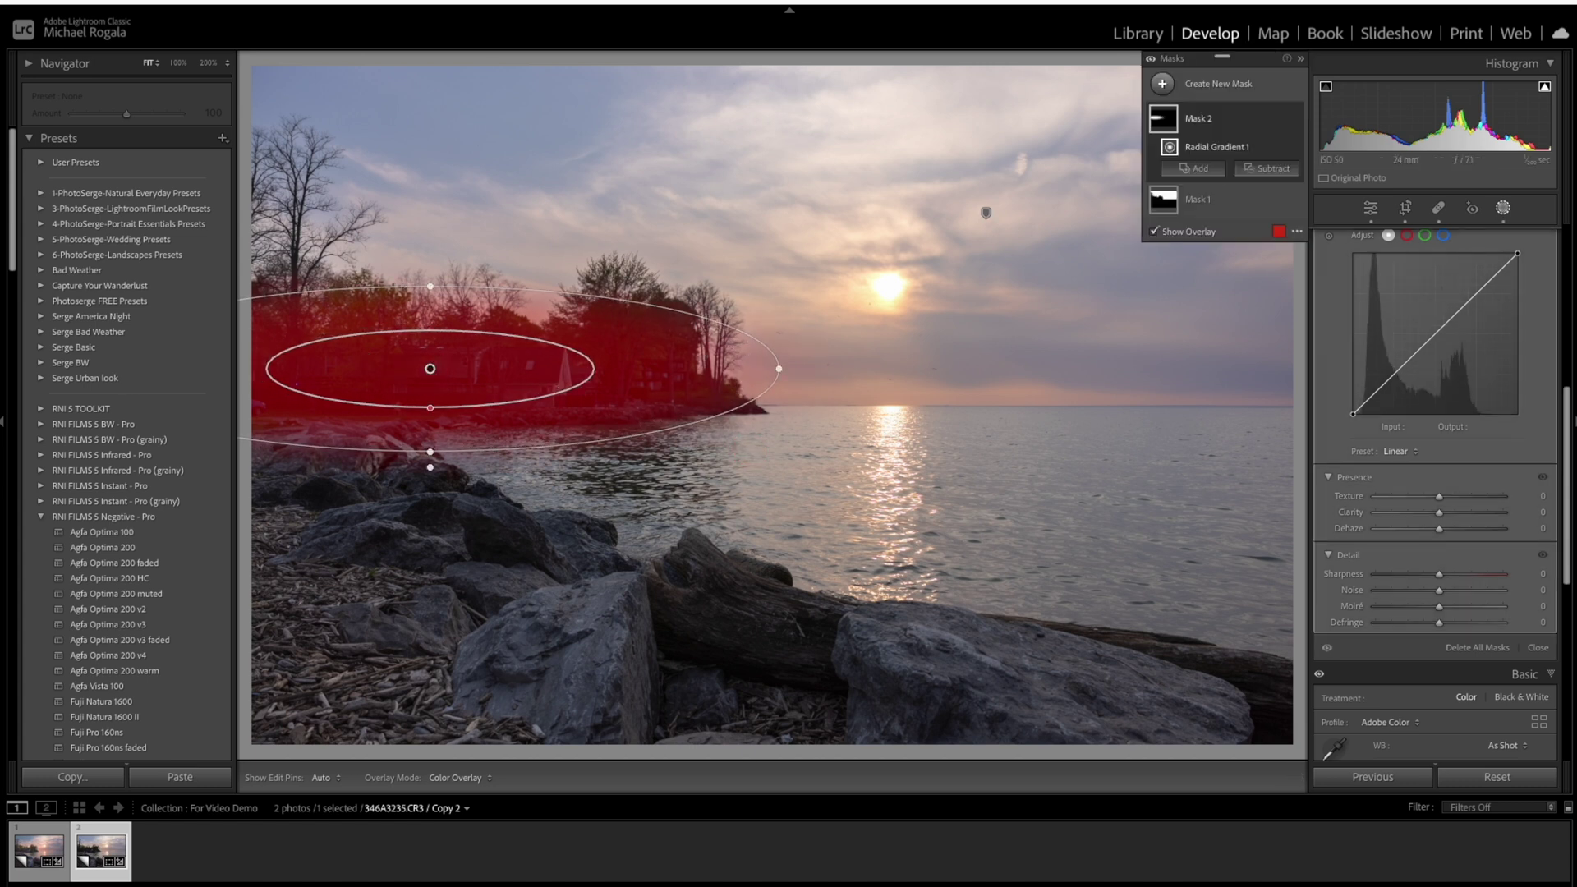
drag(1443, 502, 1443, 501)
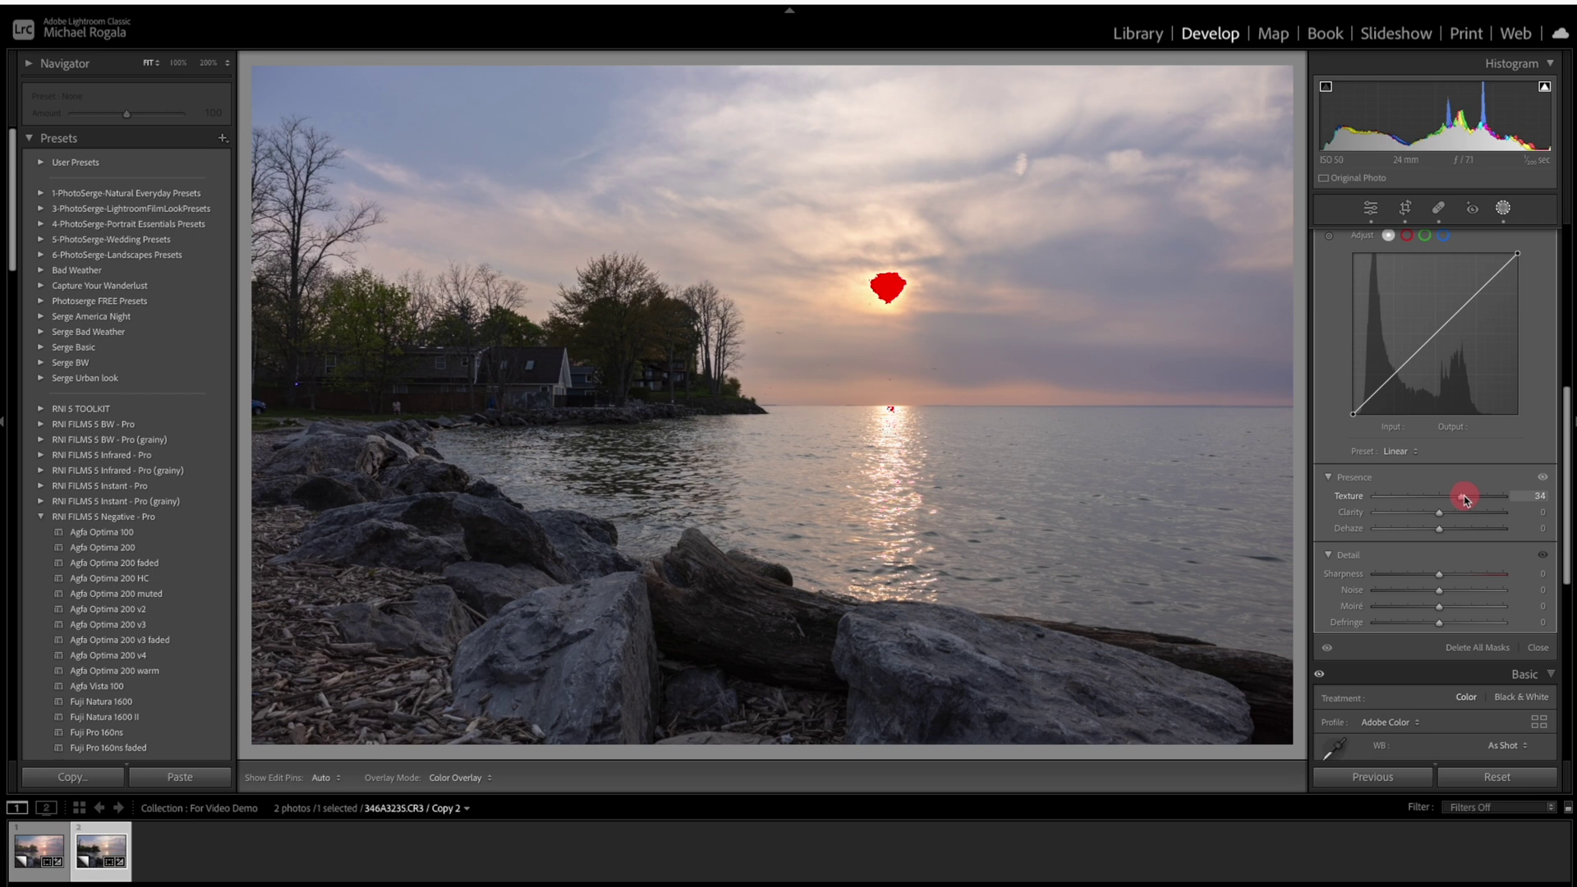
drag(1465, 499, 1462, 495)
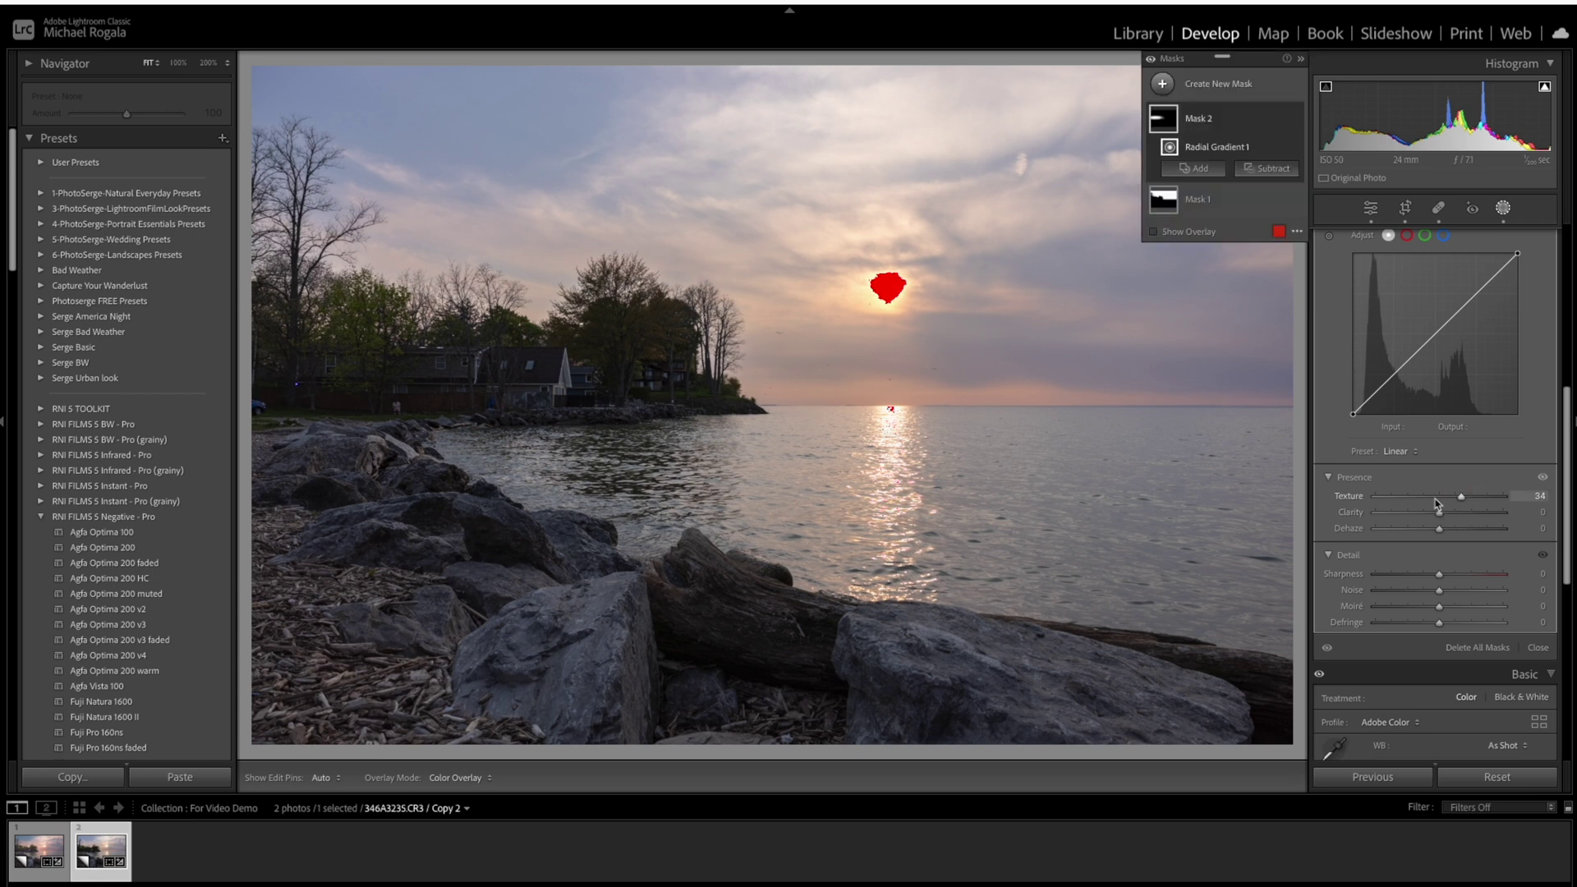
double_click(1355, 498)
Show the mask overlay and brighten the radial mask to Exposure +1.08, Shadows +9, Whites +11.
key(o)
scroll(1445, 370, up, 5)
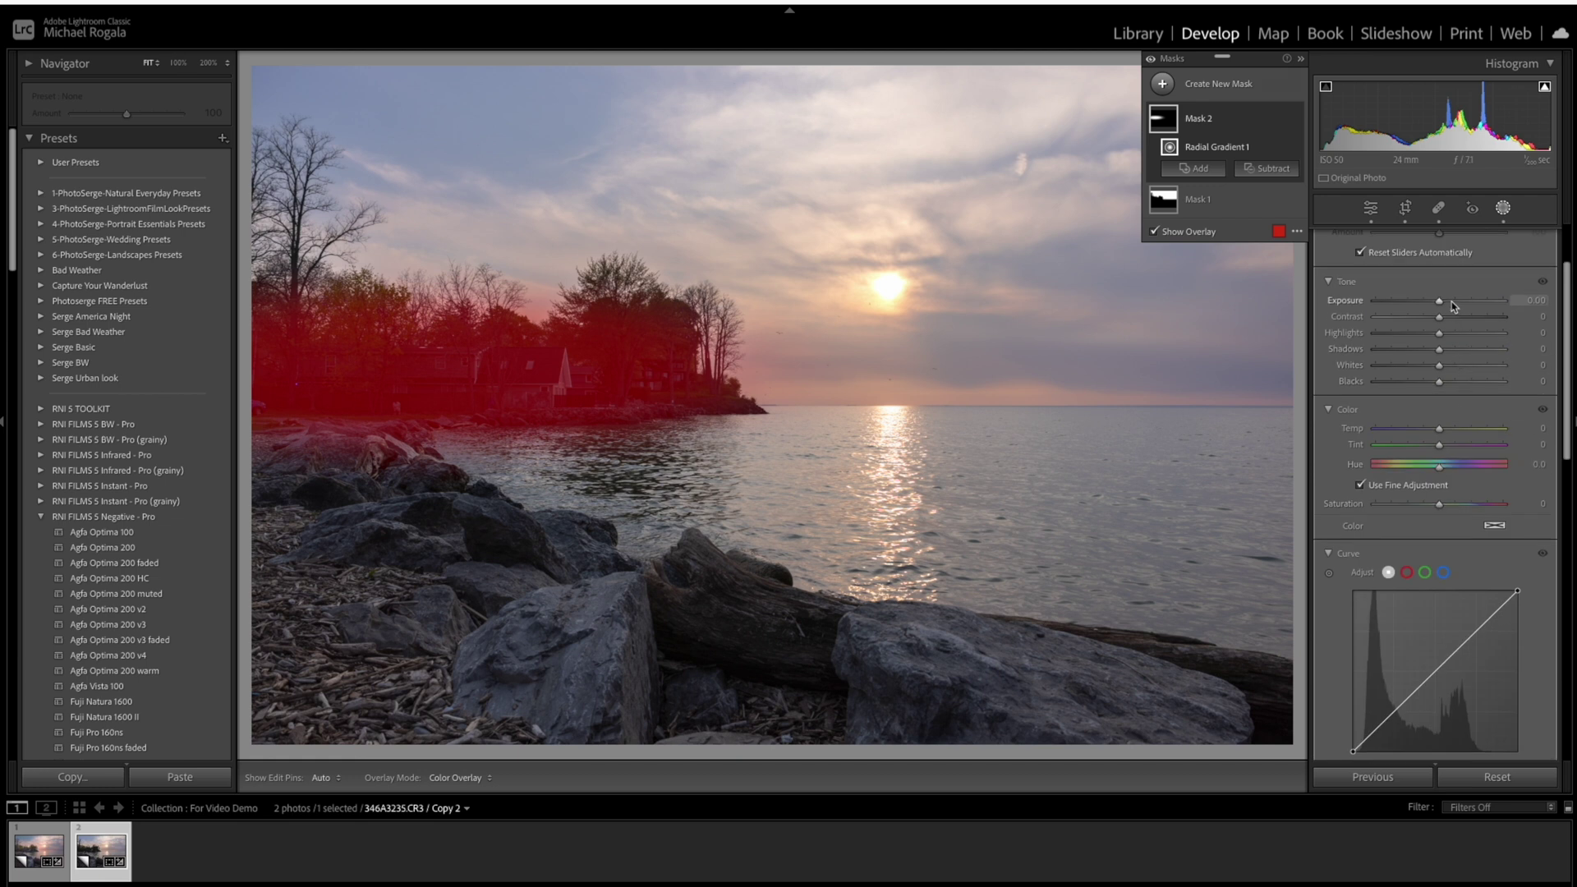
drag(1445, 306, 1449, 372)
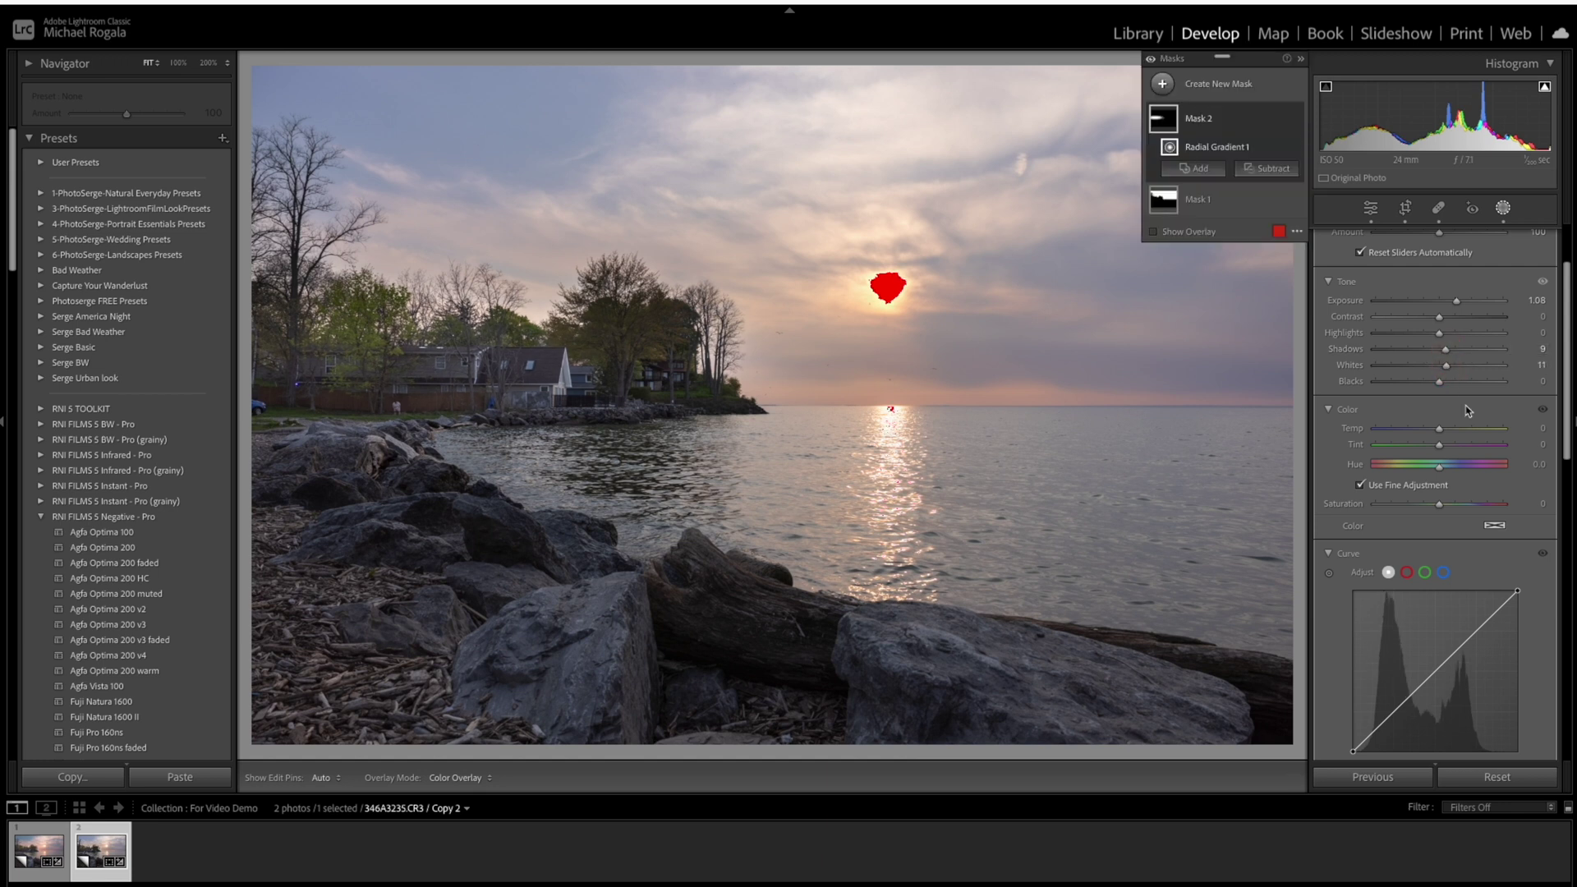
Set the lakeside radial mask to Saturation 2, Temp 2, Texture +13 and Clarity +19.
scroll(1453, 414, down, 3)
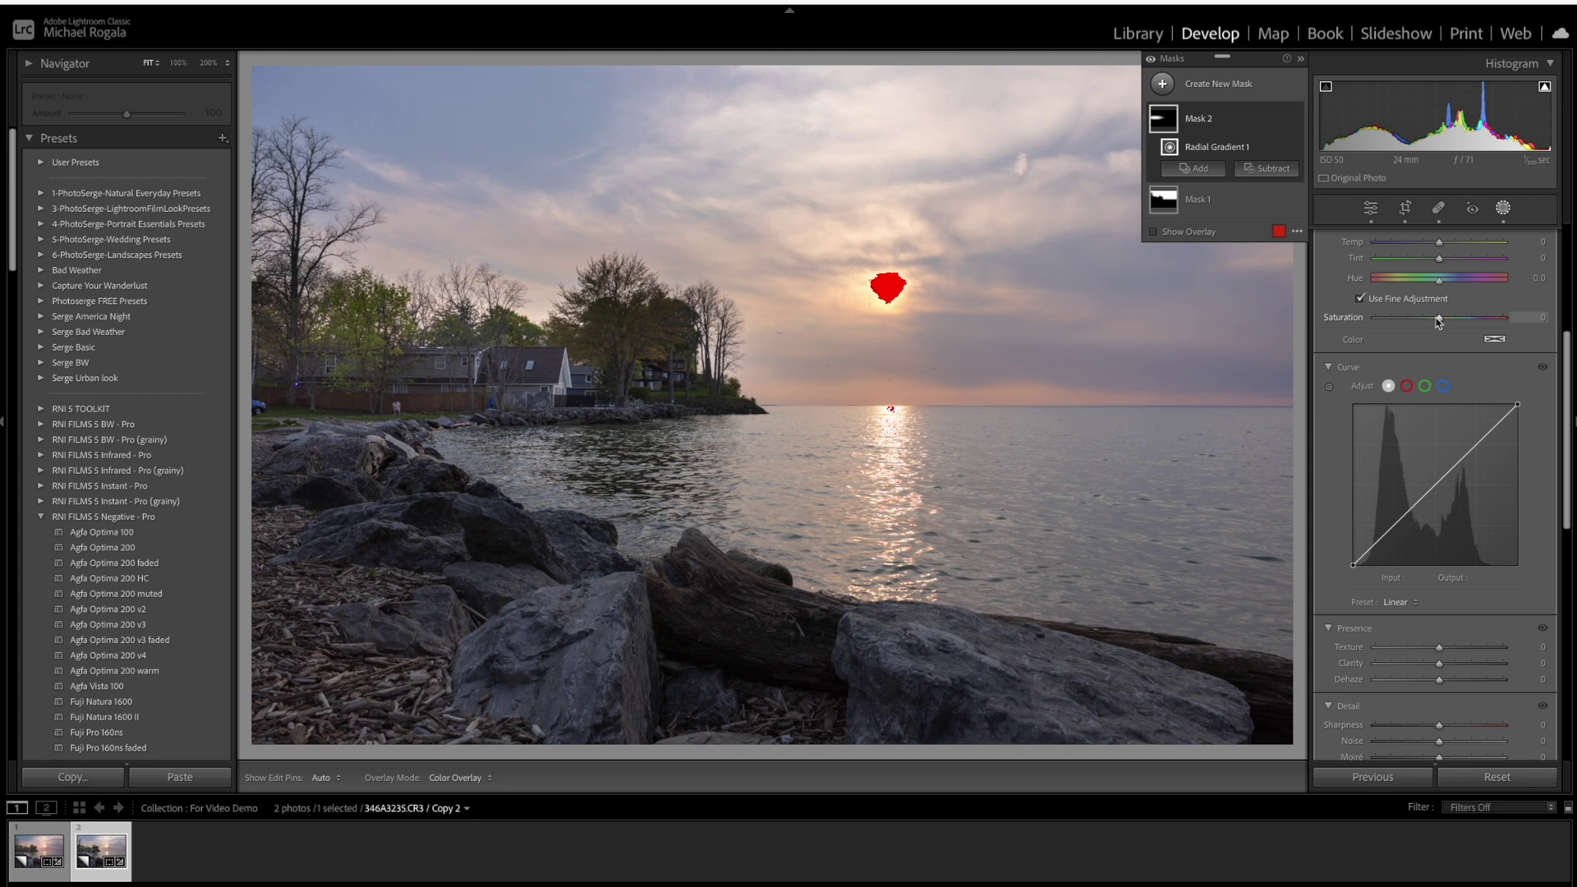
drag(1442, 325, 1443, 324)
drag(1440, 244, 1440, 244)
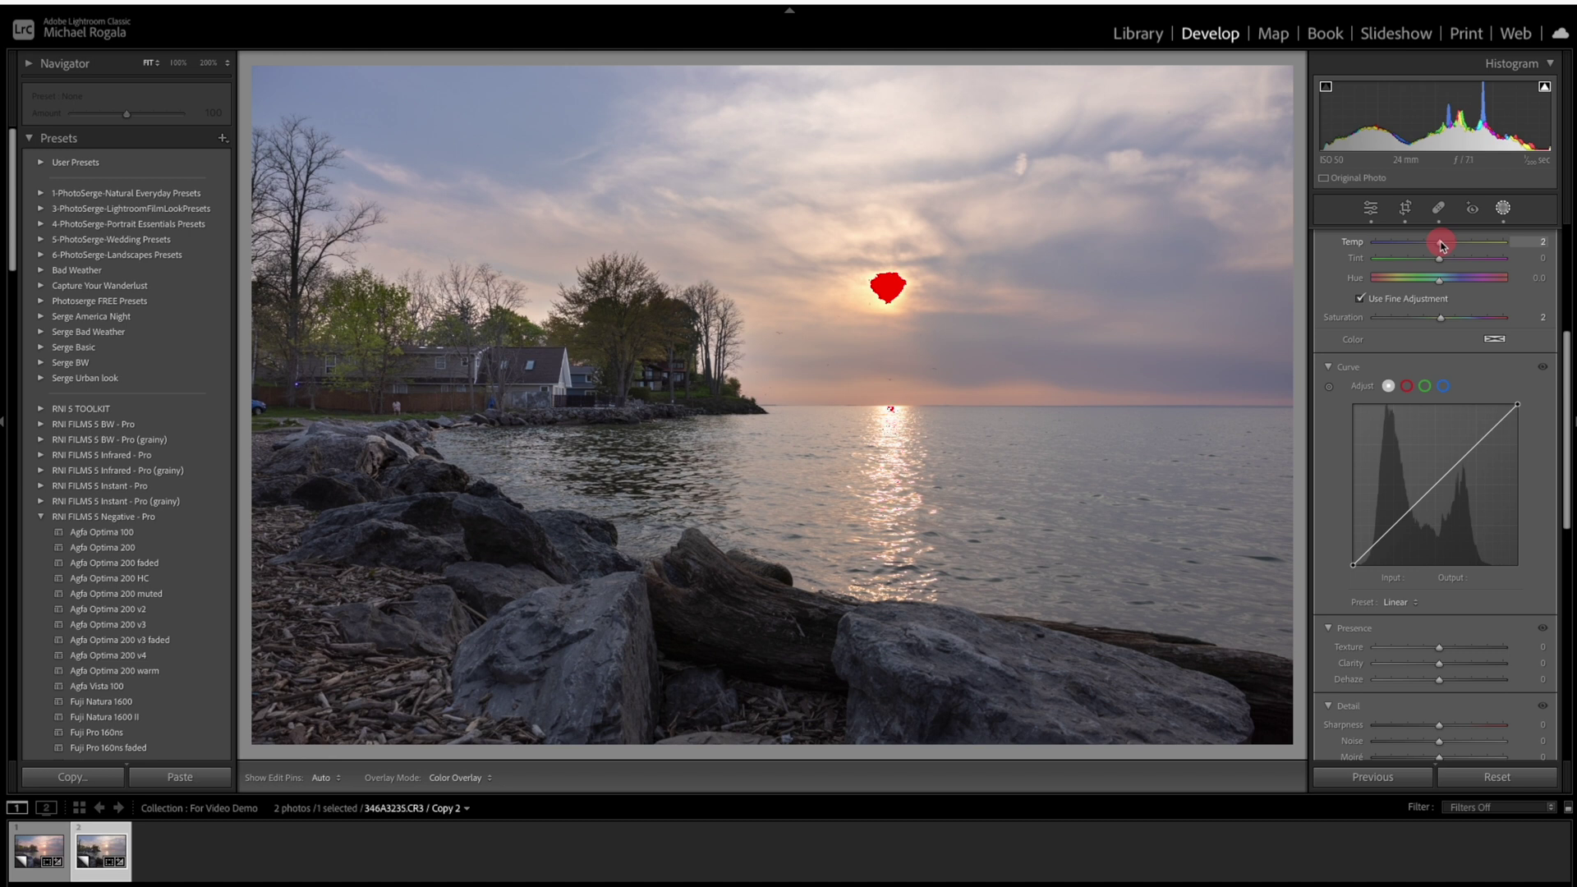
drag(1440, 243, 1440, 244)
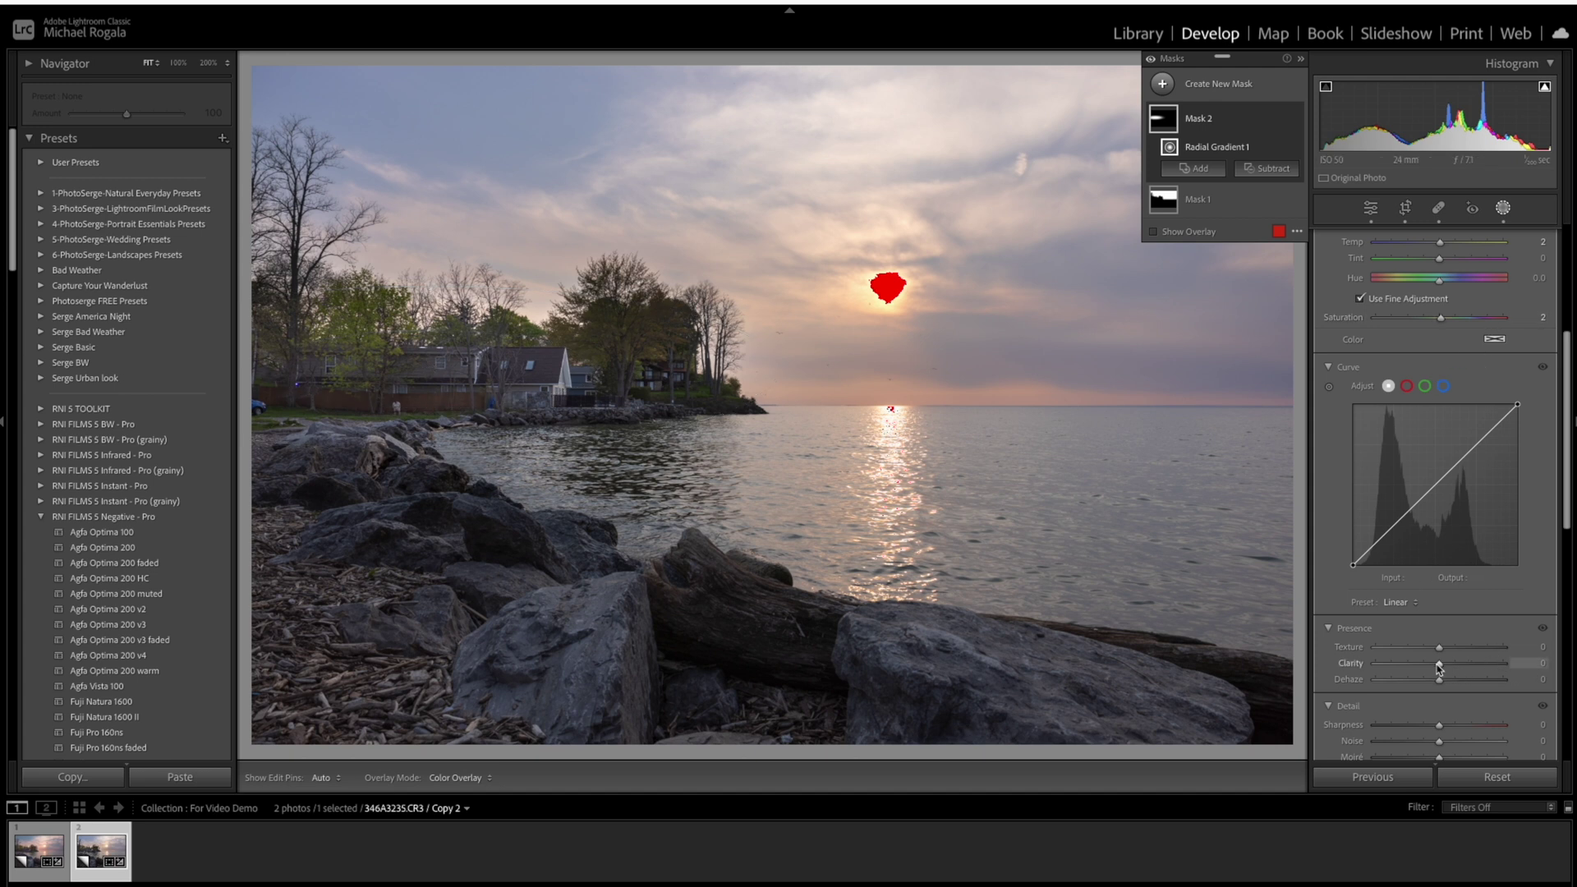
drag(1438, 667, 1450, 651)
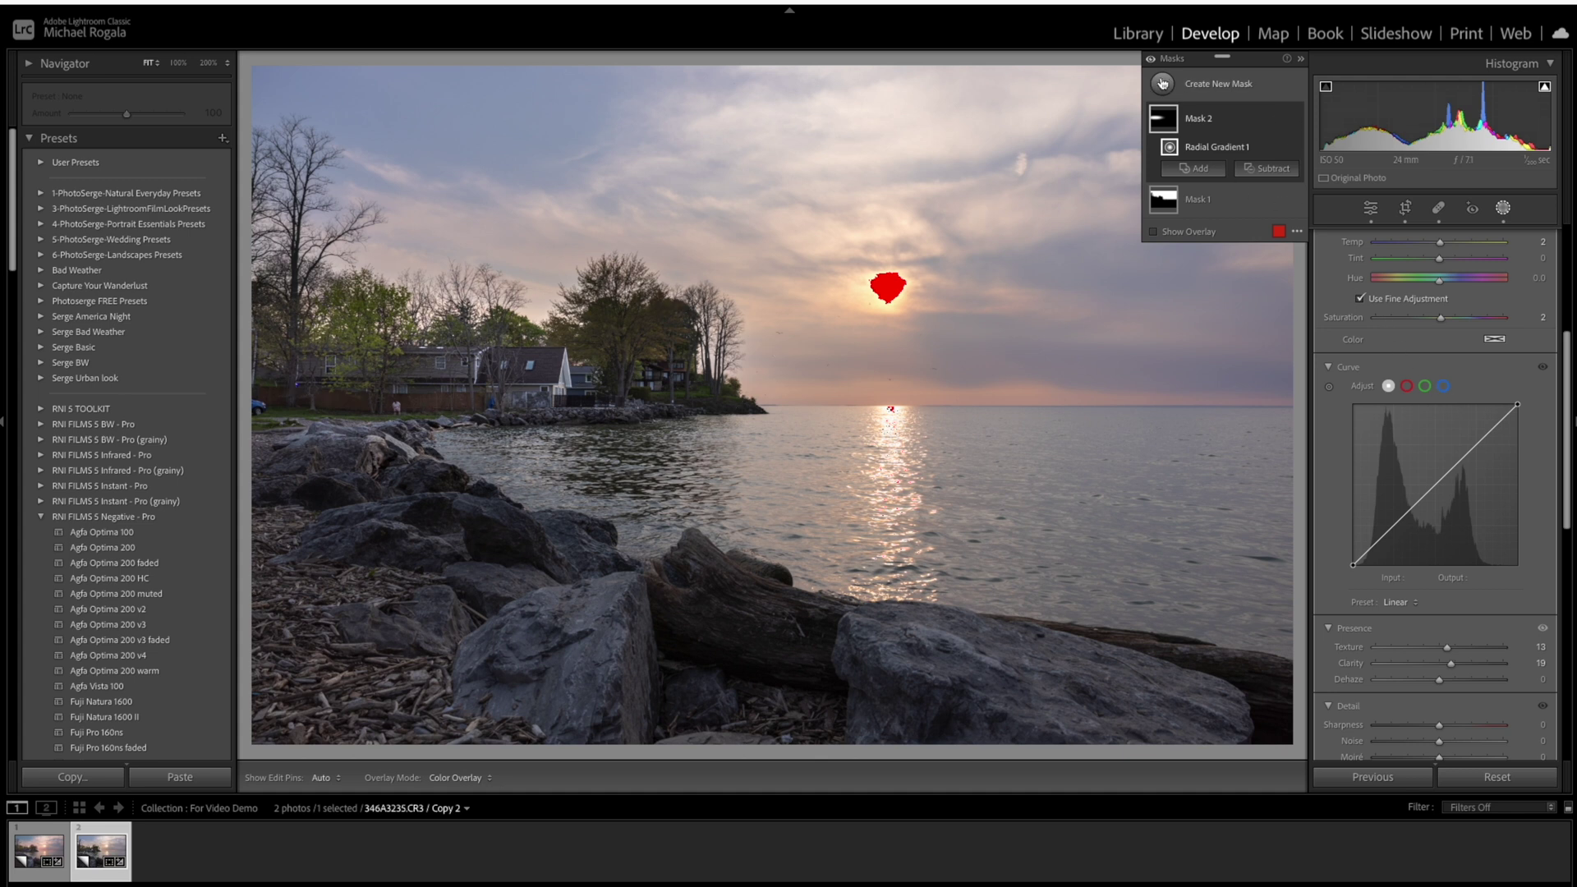
Draw a large radial gradient centred on the photo, invert it, and set Exposure to -0.50.
click(1162, 83)
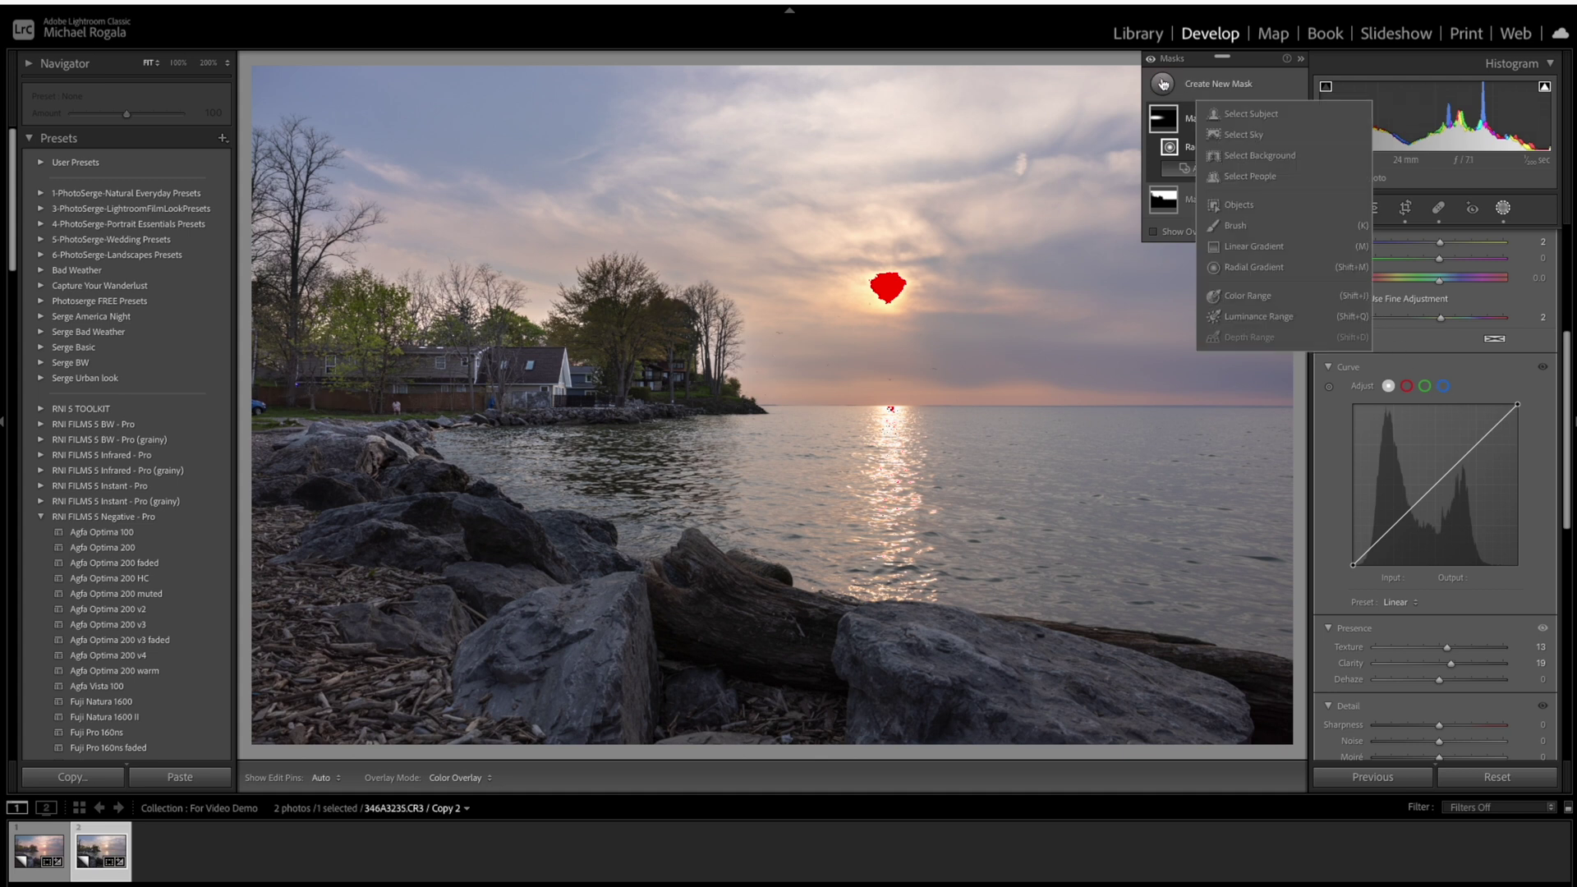
click(1250, 268)
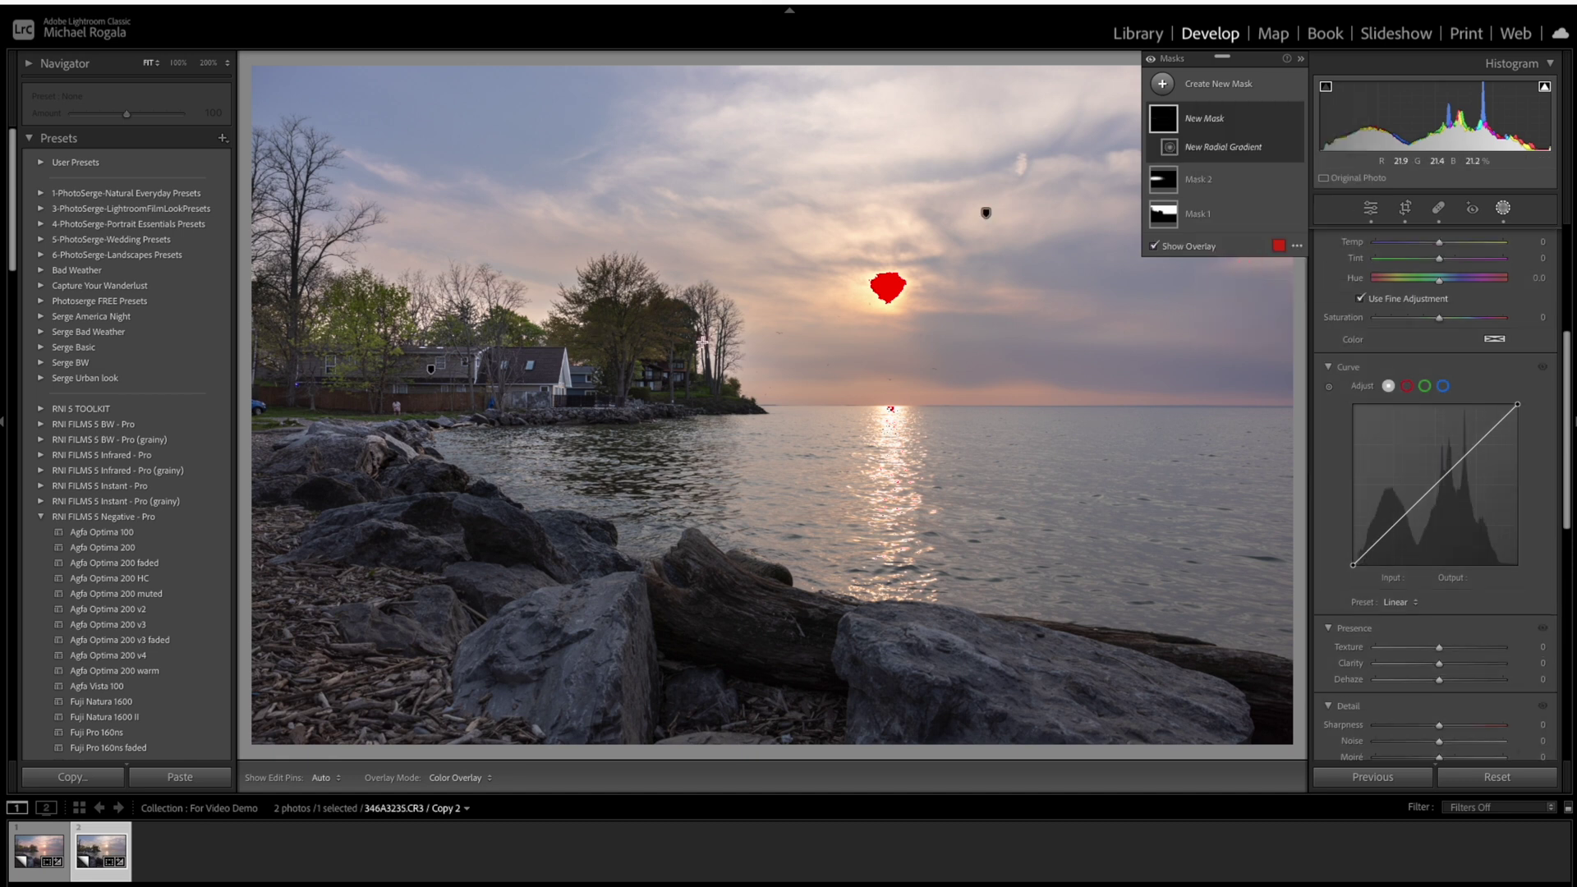
drag(702, 341, 1262, 638)
drag(702, 341, 768, 400)
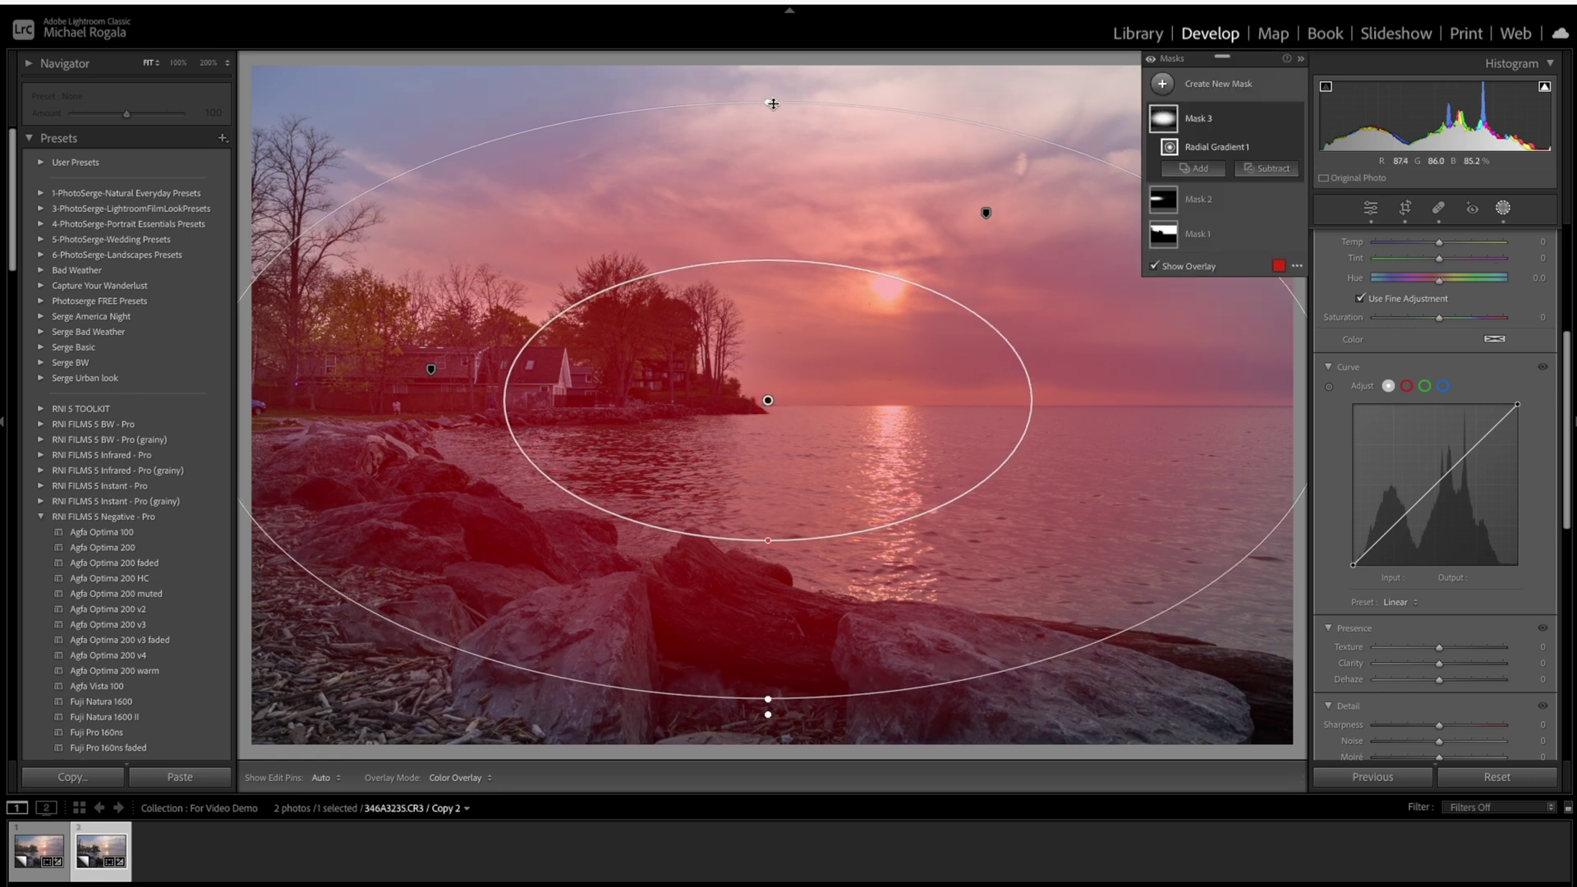
drag(772, 104, 772, 75)
scroll(1425, 322, up, 4)
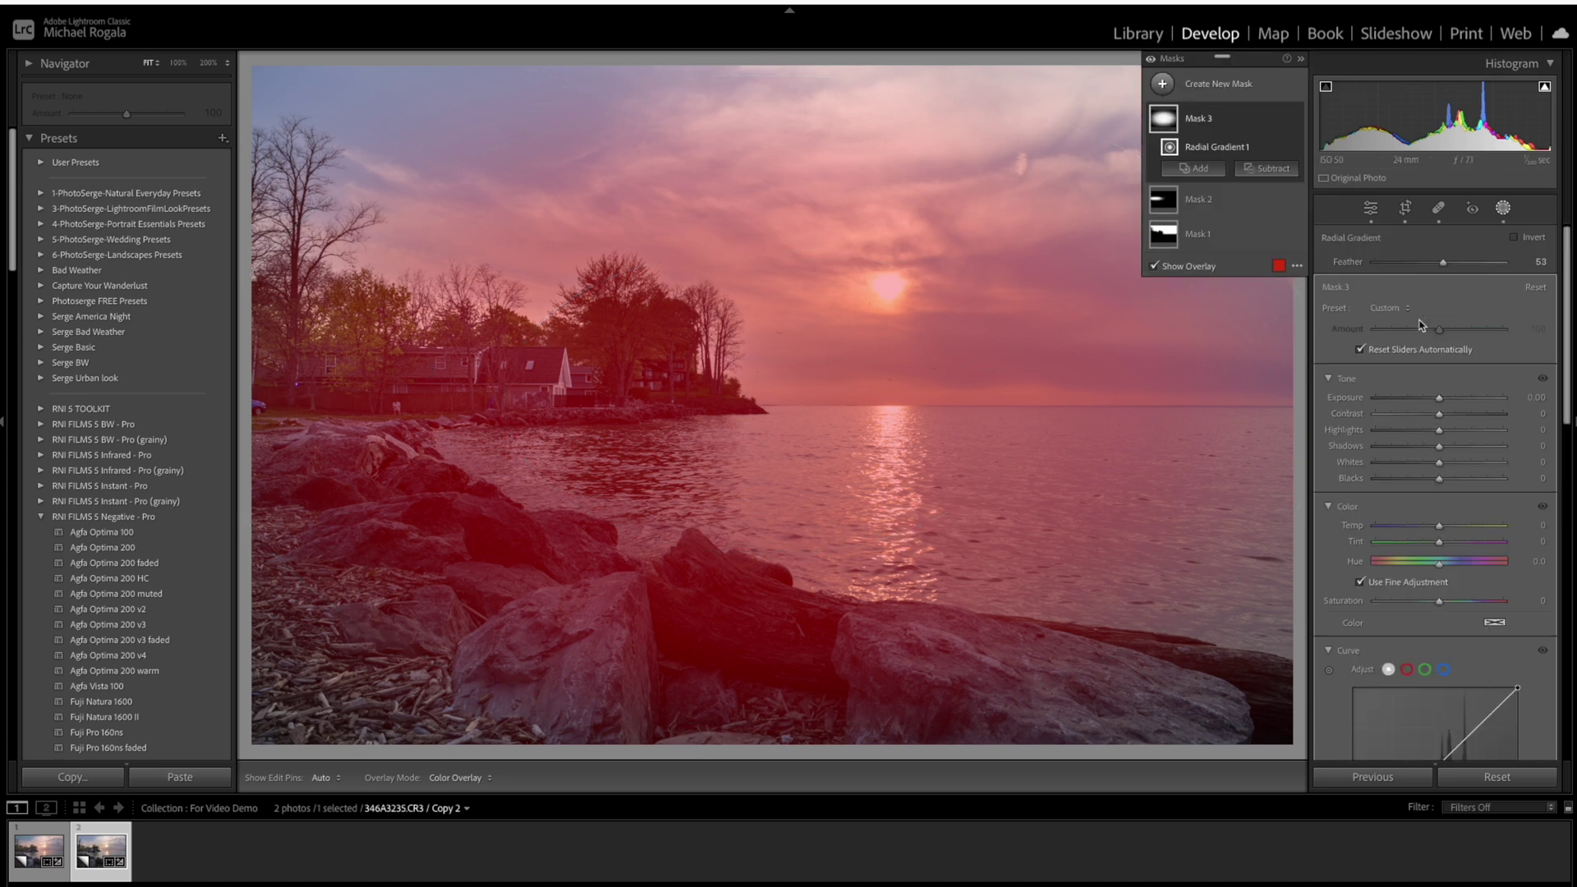
click(1515, 238)
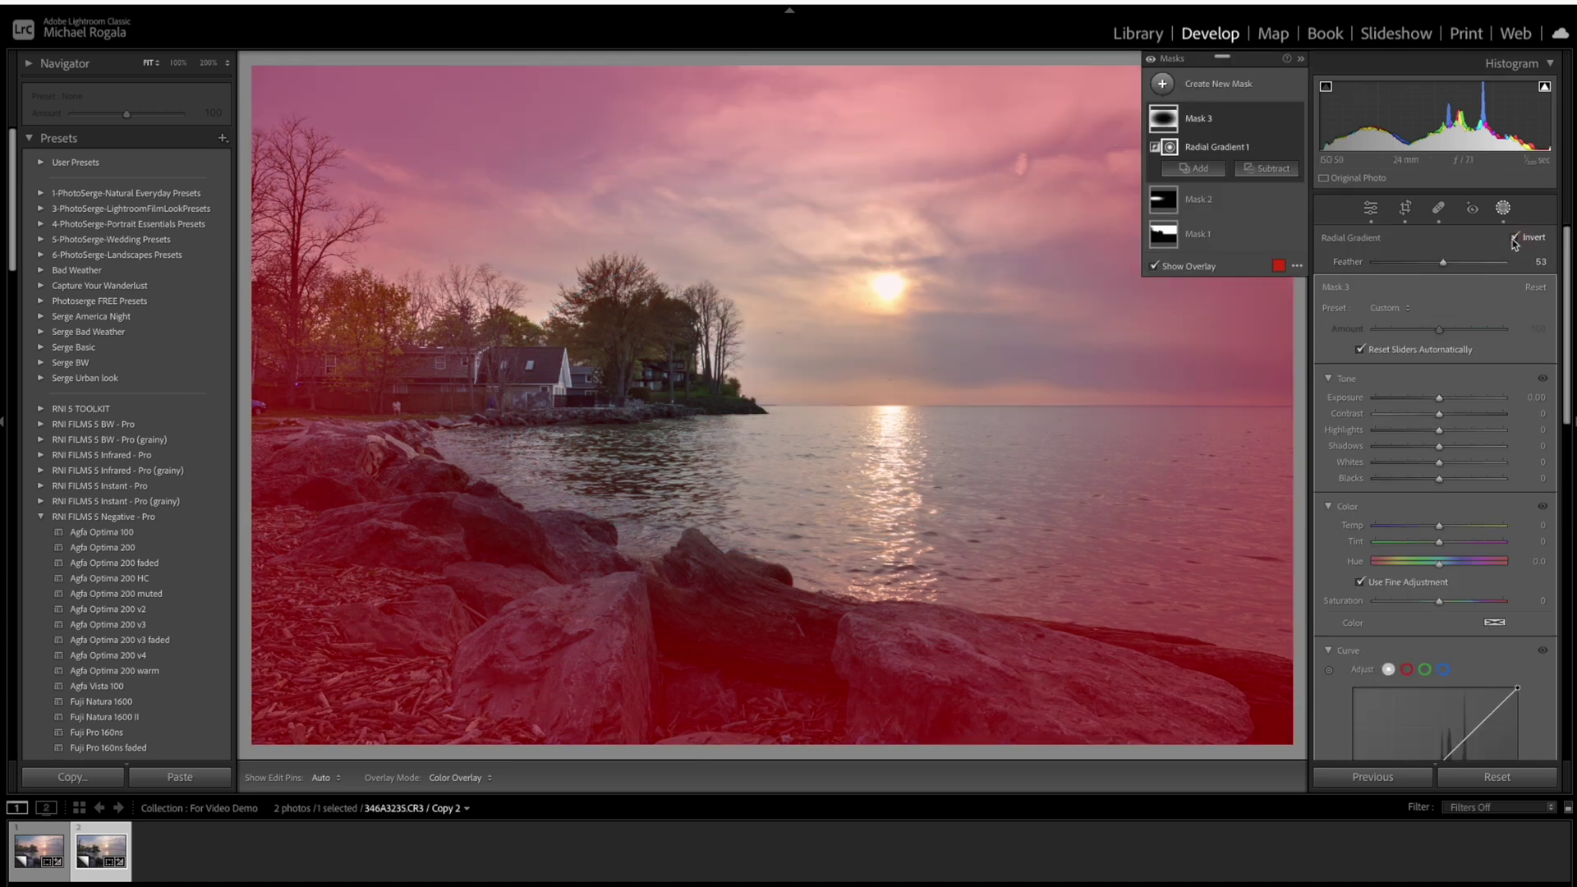
drag(1443, 402, 1432, 399)
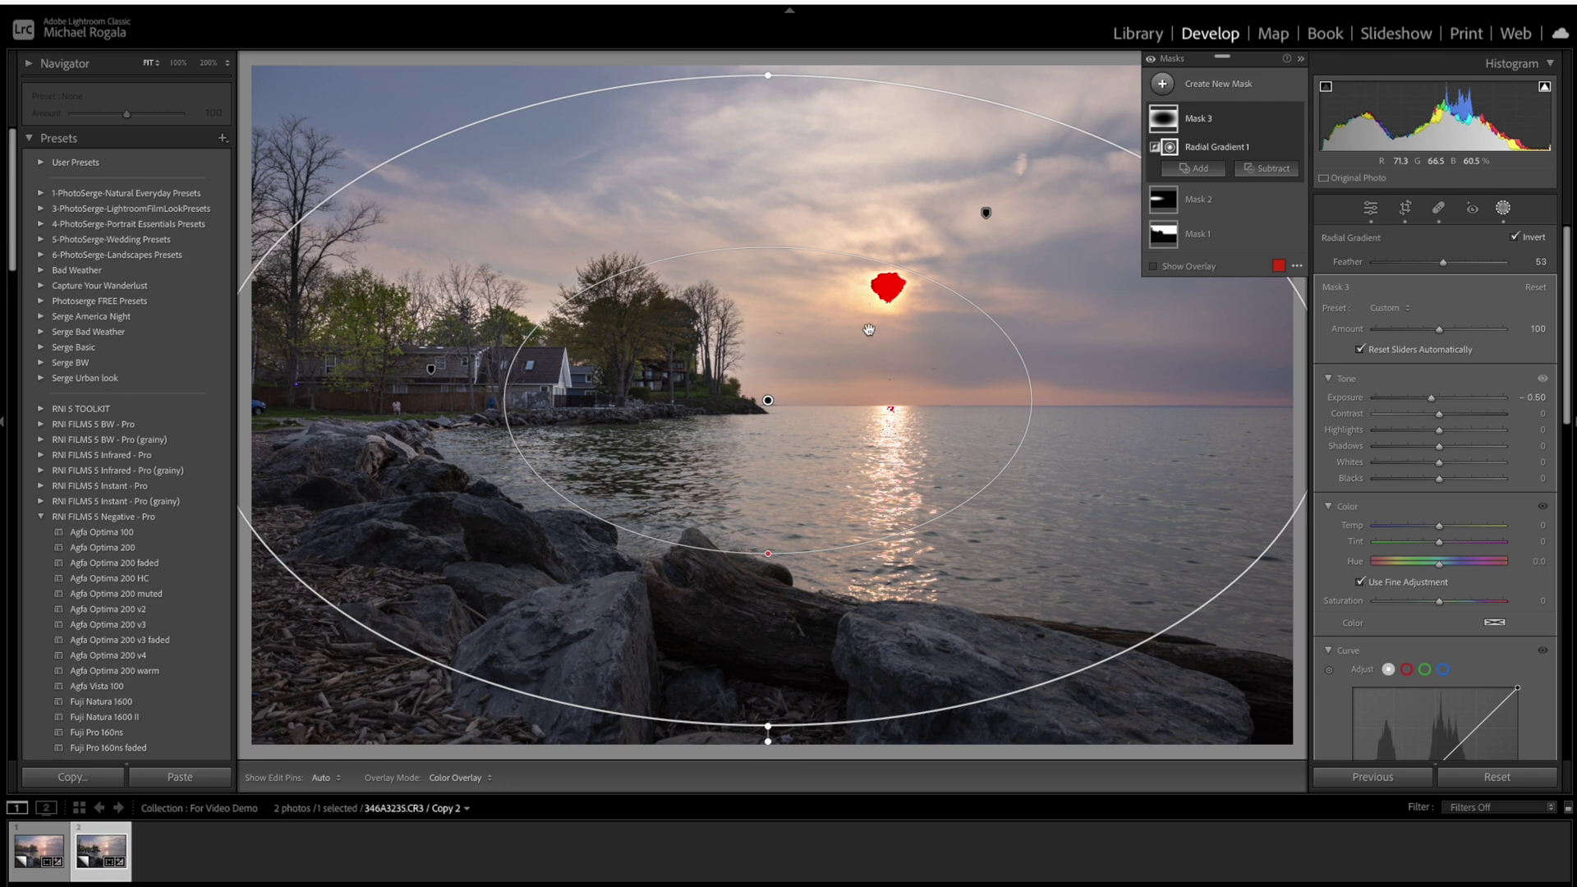
Draw a new radial gradient mask positioned over the lakeside houses.
click(1162, 85)
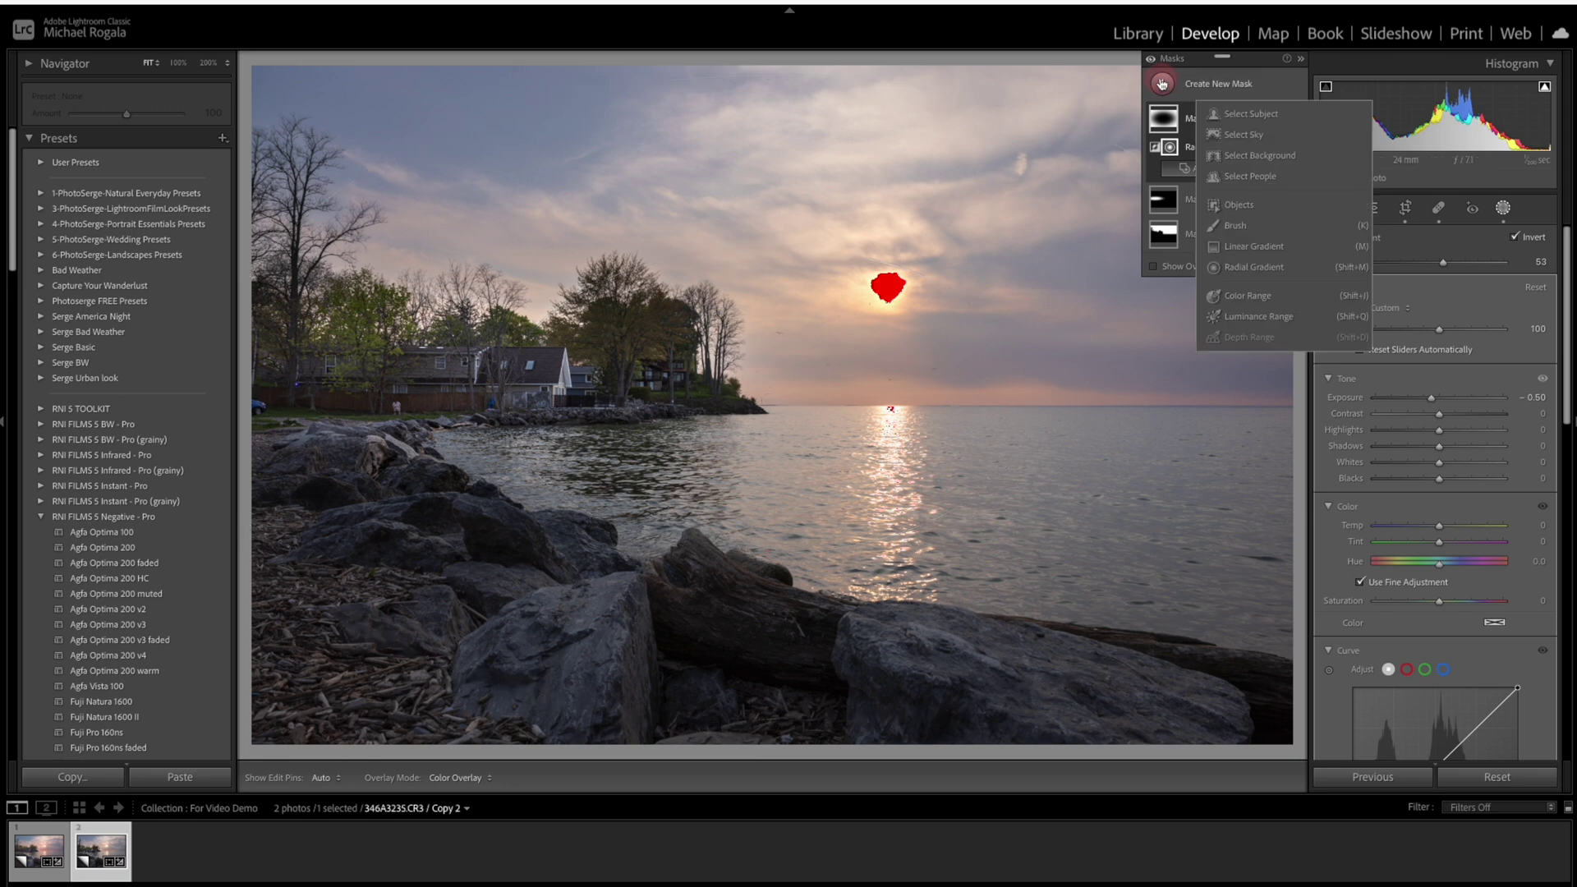
click(1253, 269)
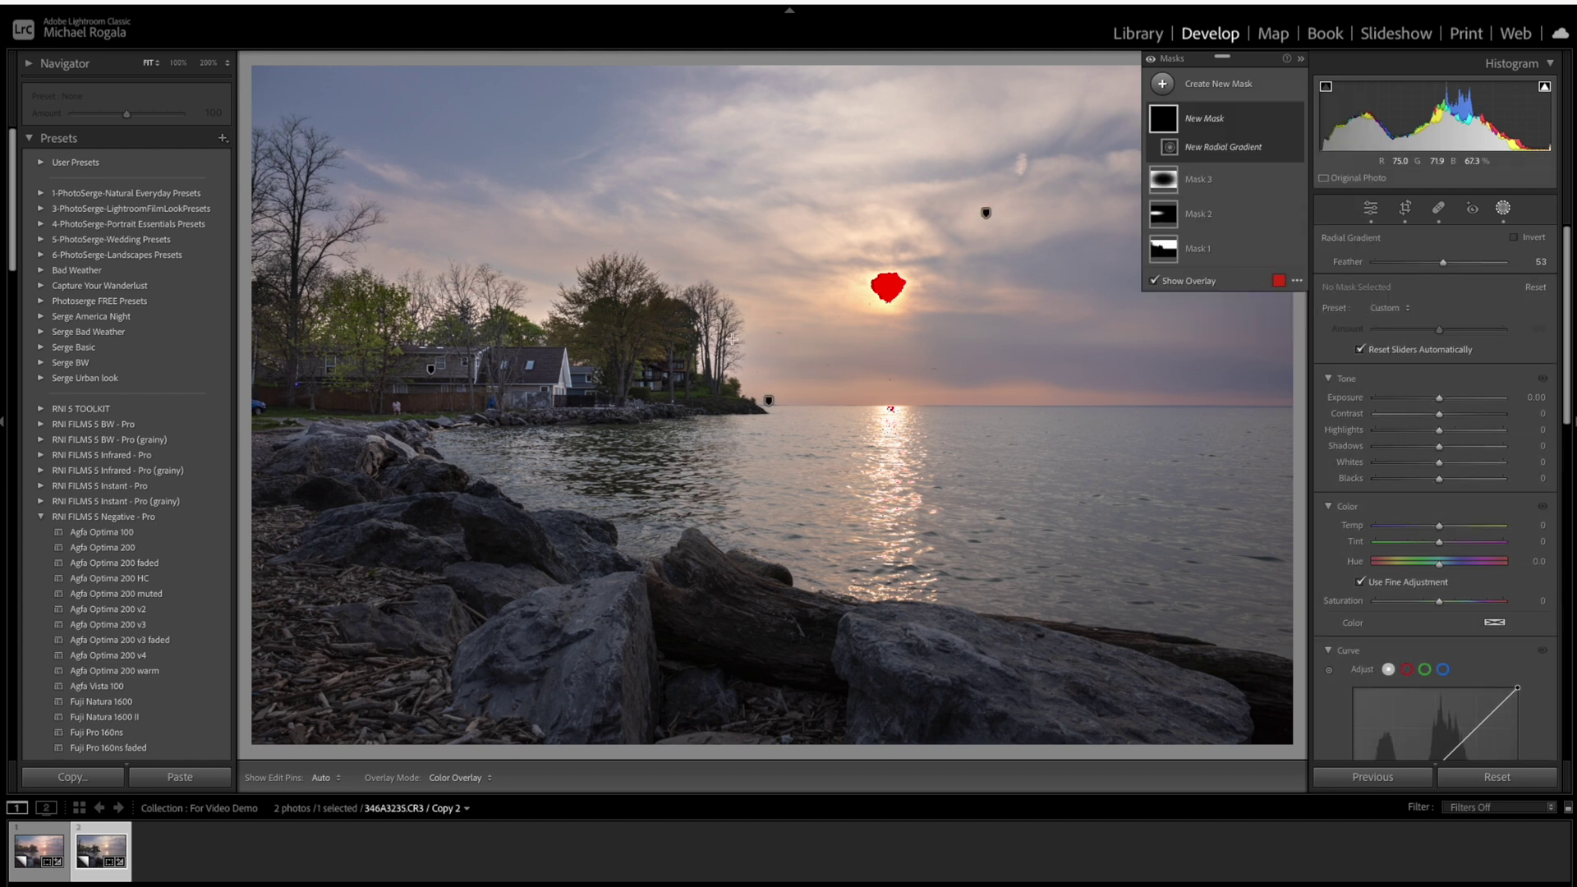
drag(717, 327, 1147, 574)
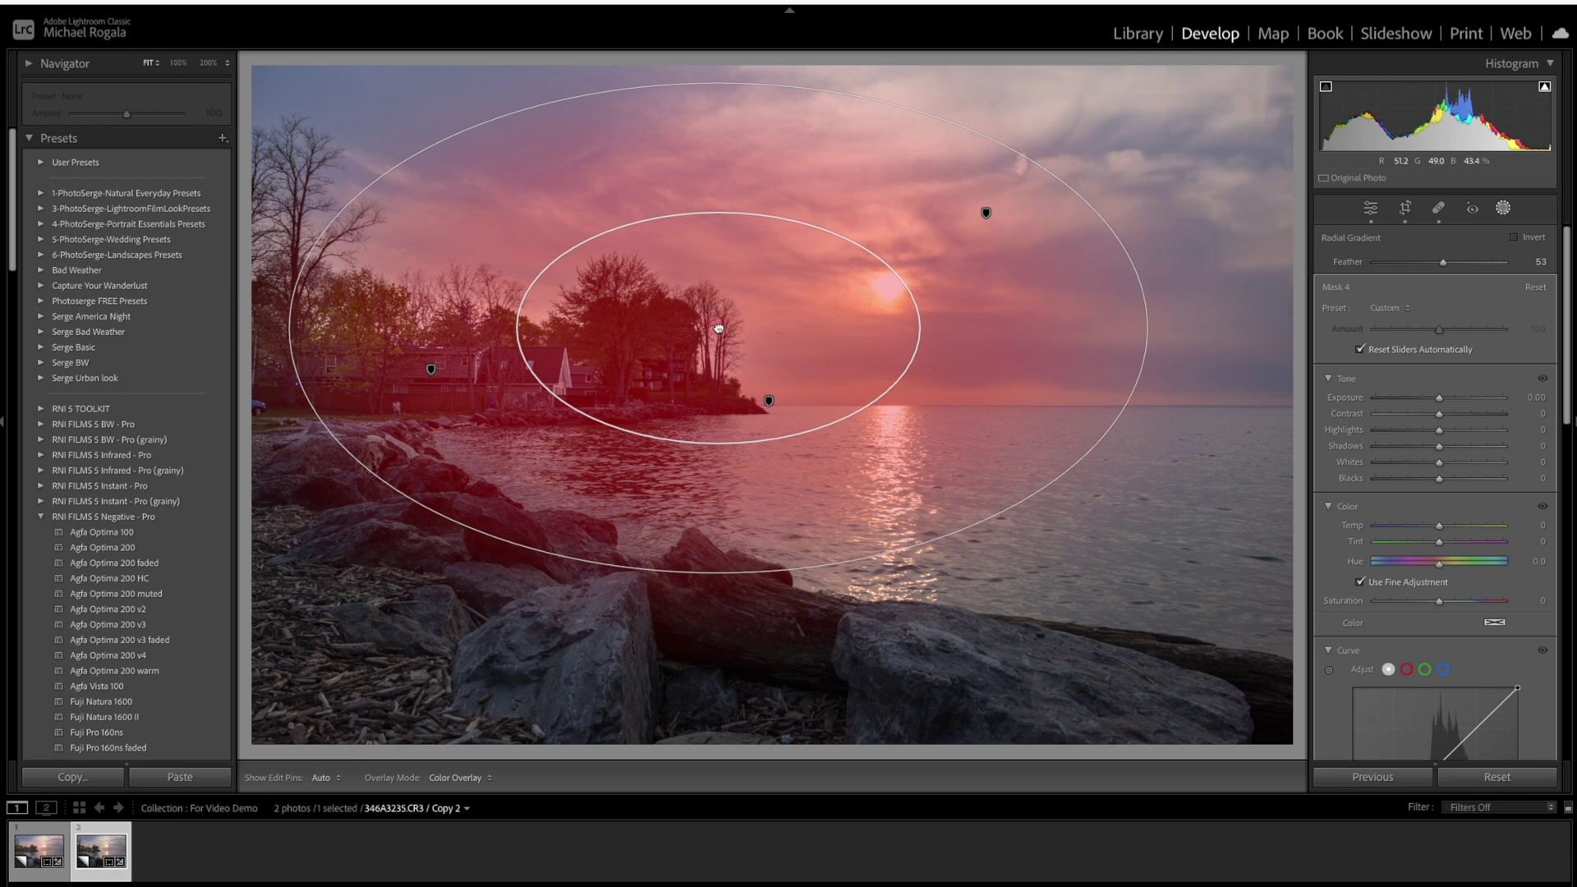
drag(719, 329, 731, 395)
Set the houses mask to Exposure 0.25, Temp 10, Tint 2, Saturation 19, then close masking.
click(1439, 399)
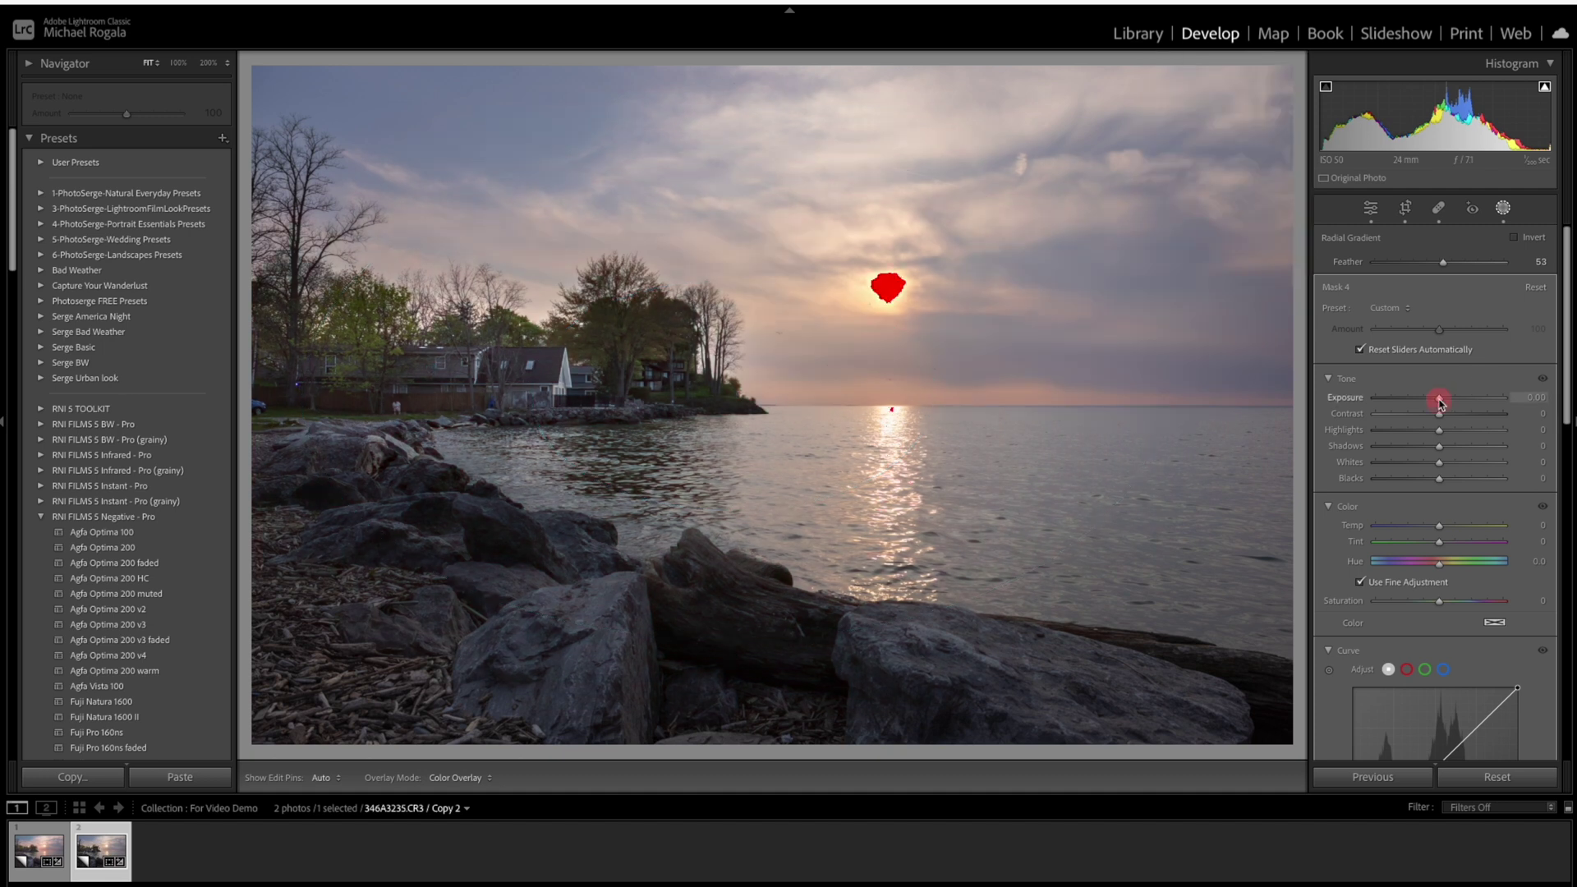
drag(1440, 404, 1444, 402)
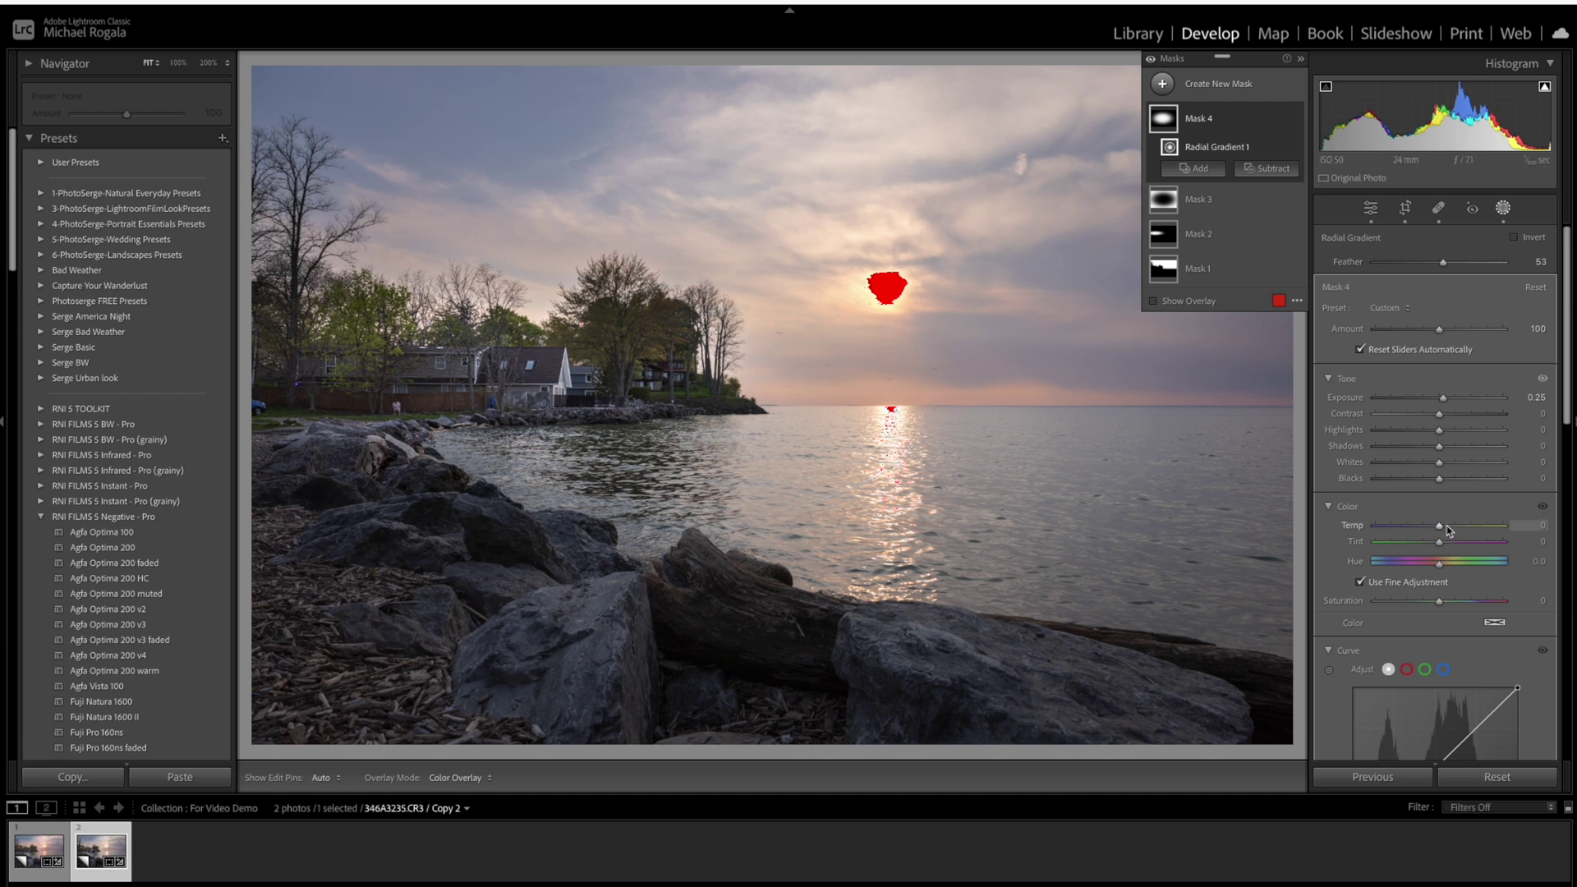
drag(1442, 528, 1441, 543)
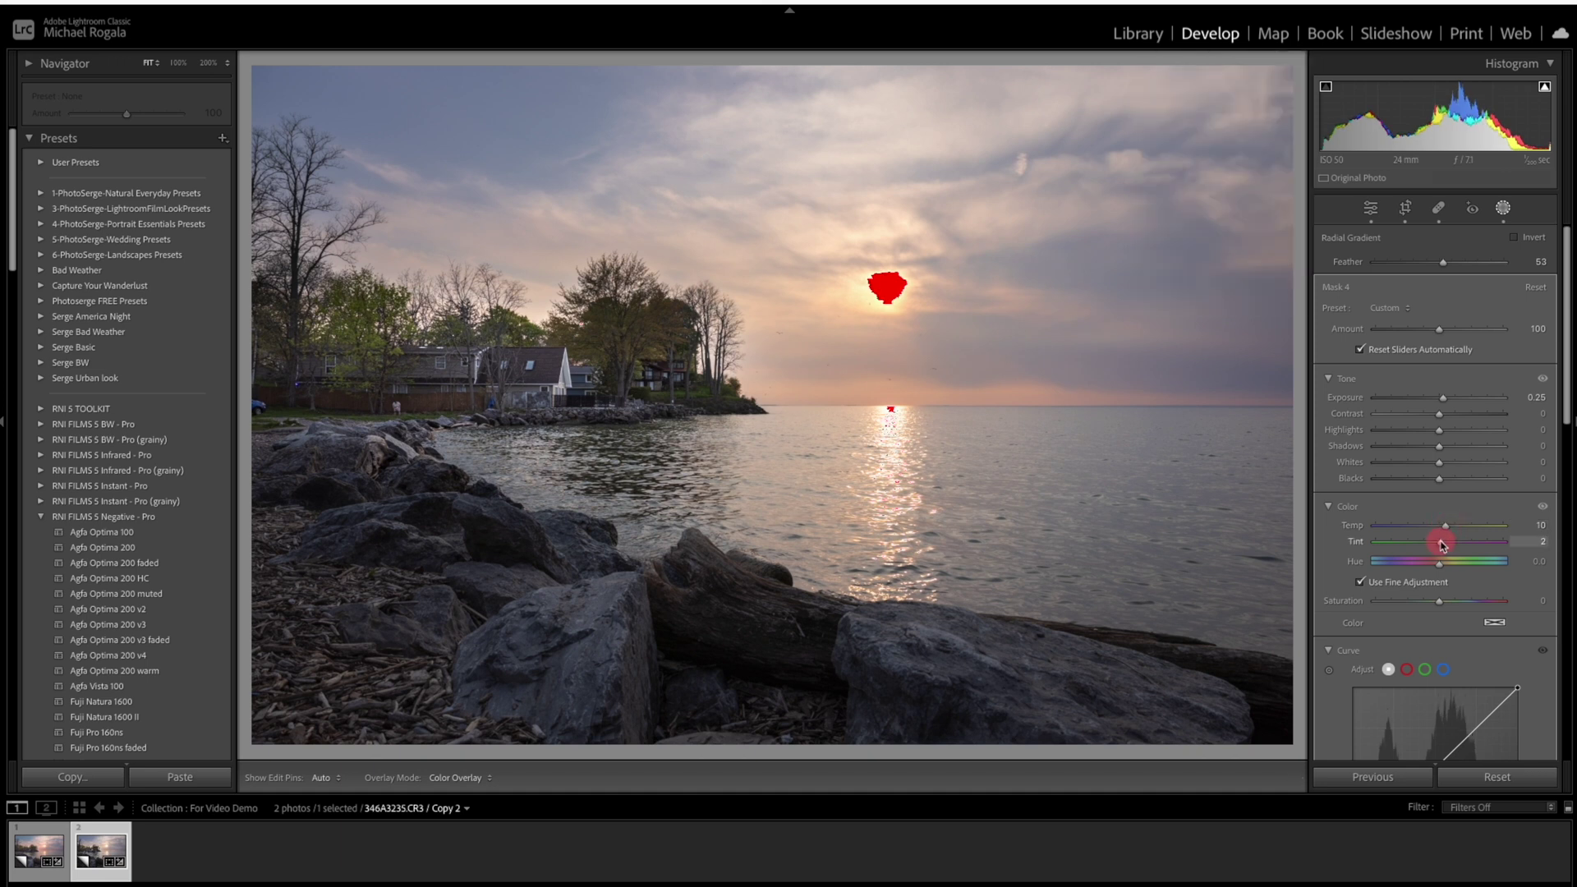
drag(1442, 544, 1441, 544)
drag(1439, 600, 1455, 605)
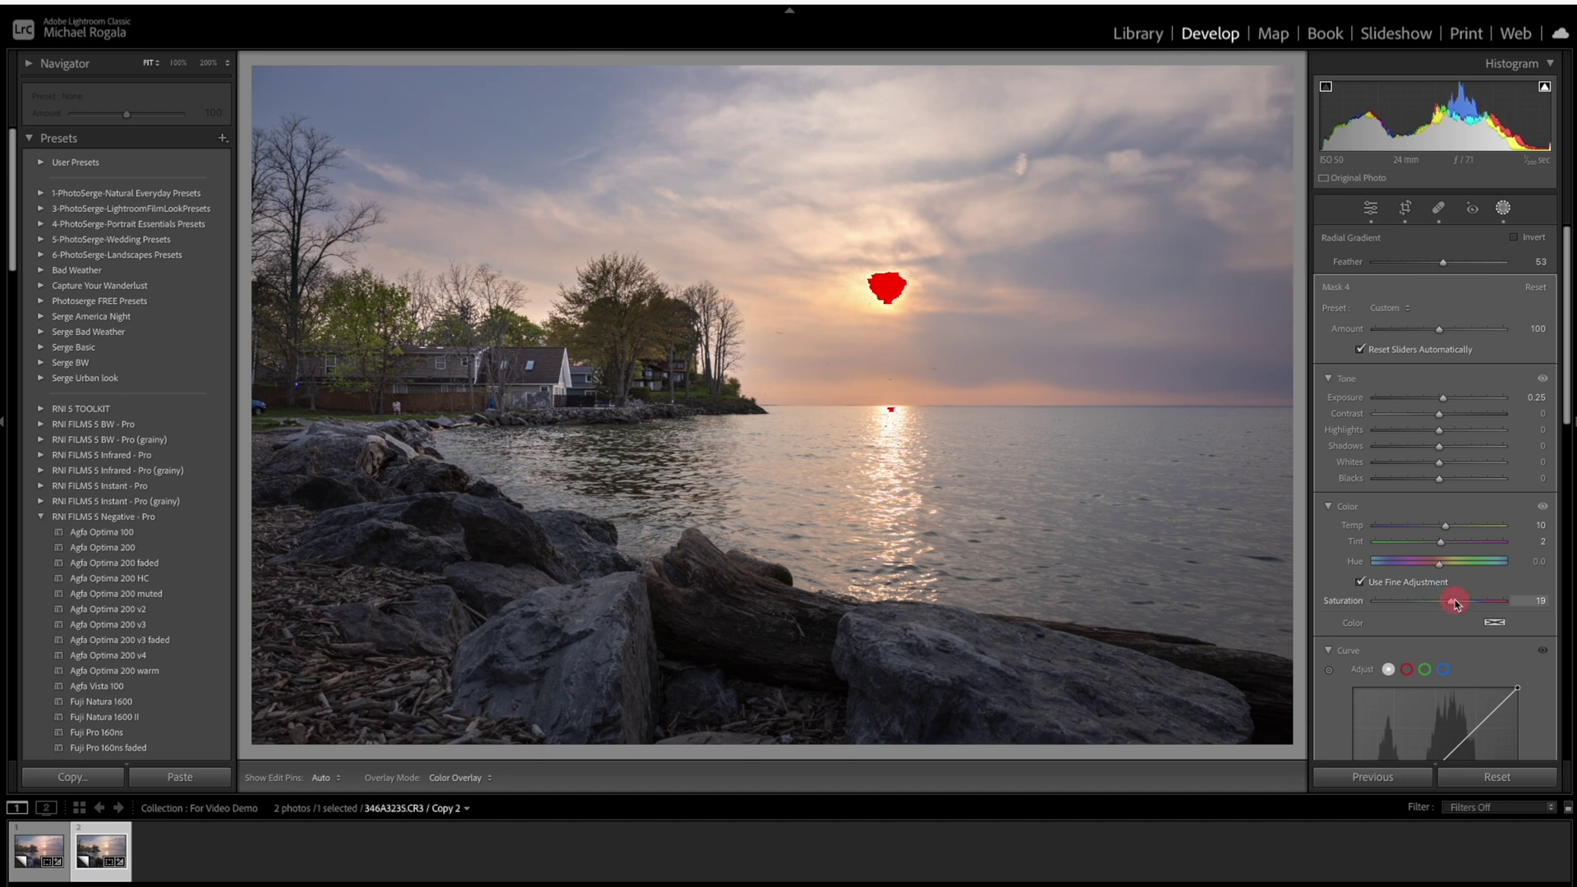
drag(1455, 605, 1455, 605)
scroll(1469, 550, down, 5)
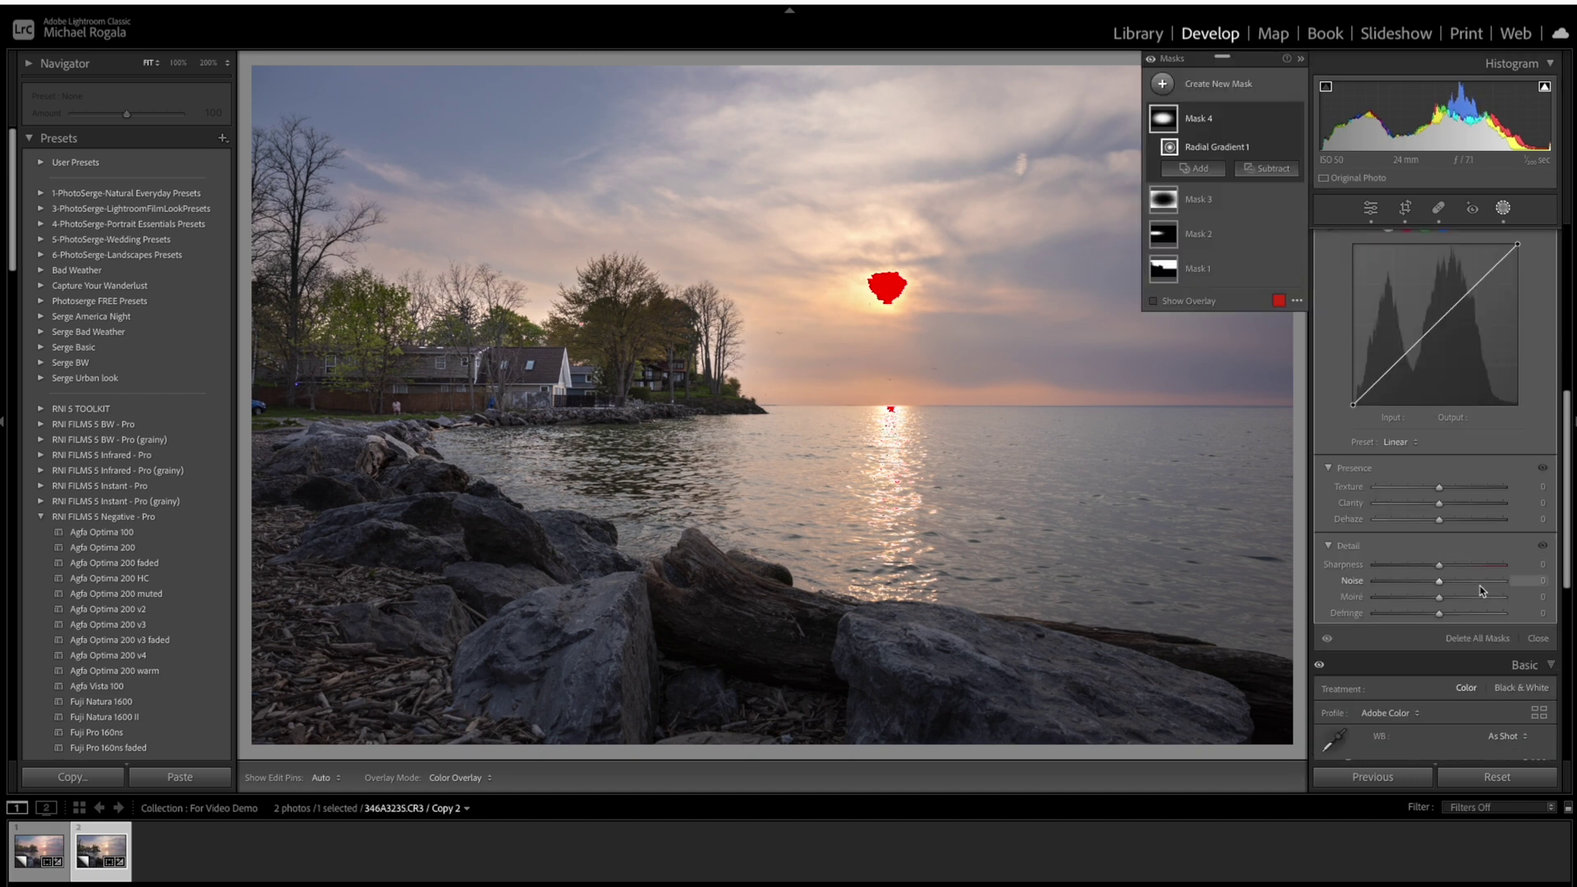
click(1537, 642)
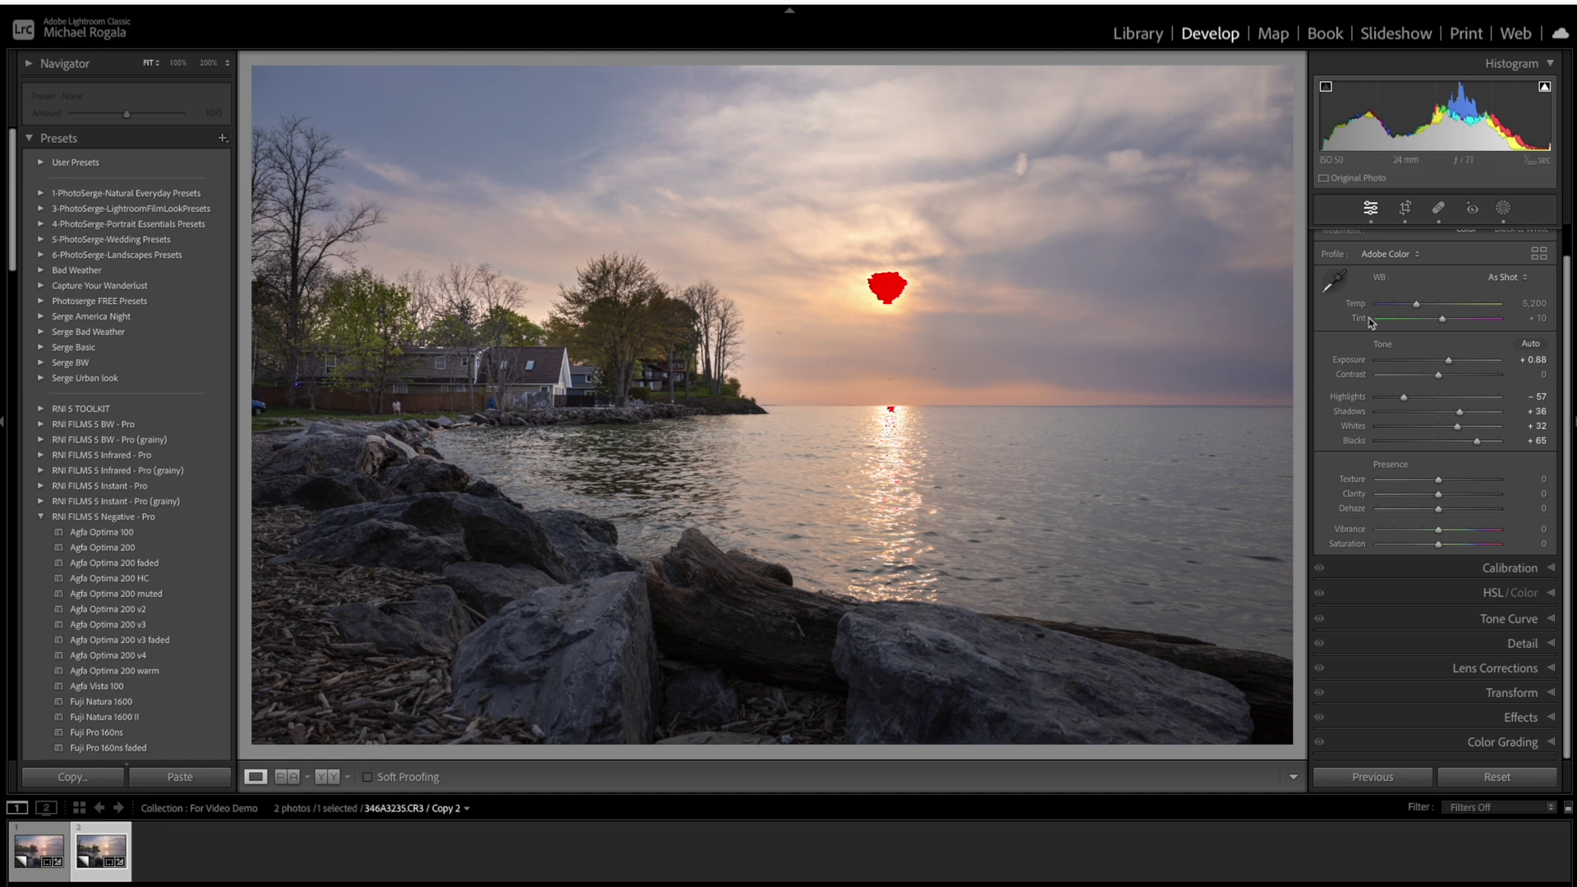
Scroll the right panel back up to the Basic adjustments.
scroll(1370, 368, up, 1)
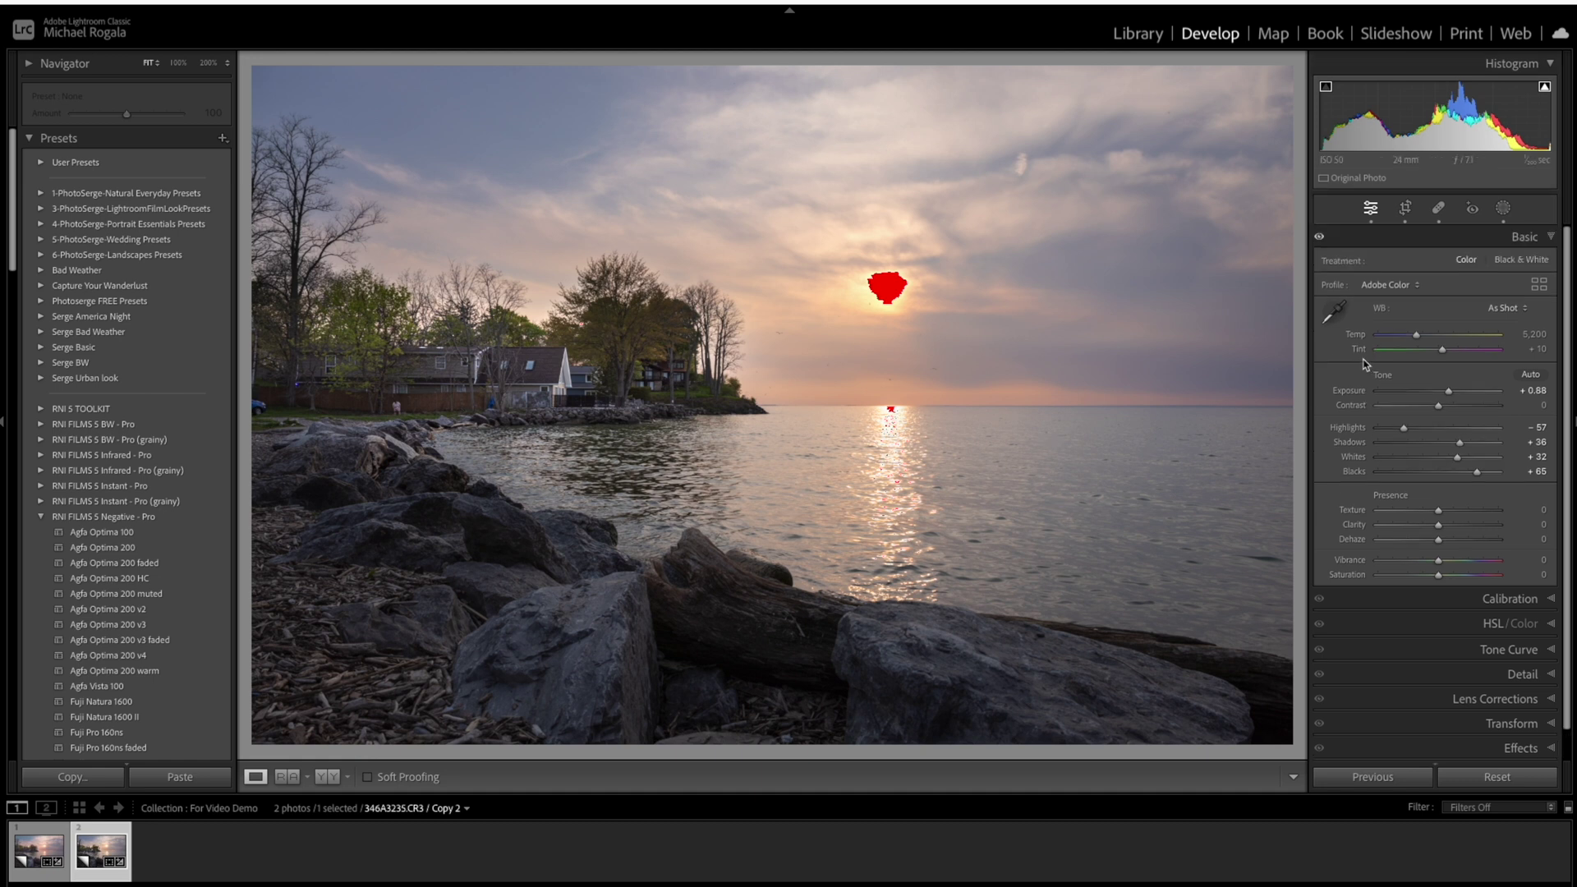
click(1320, 239)
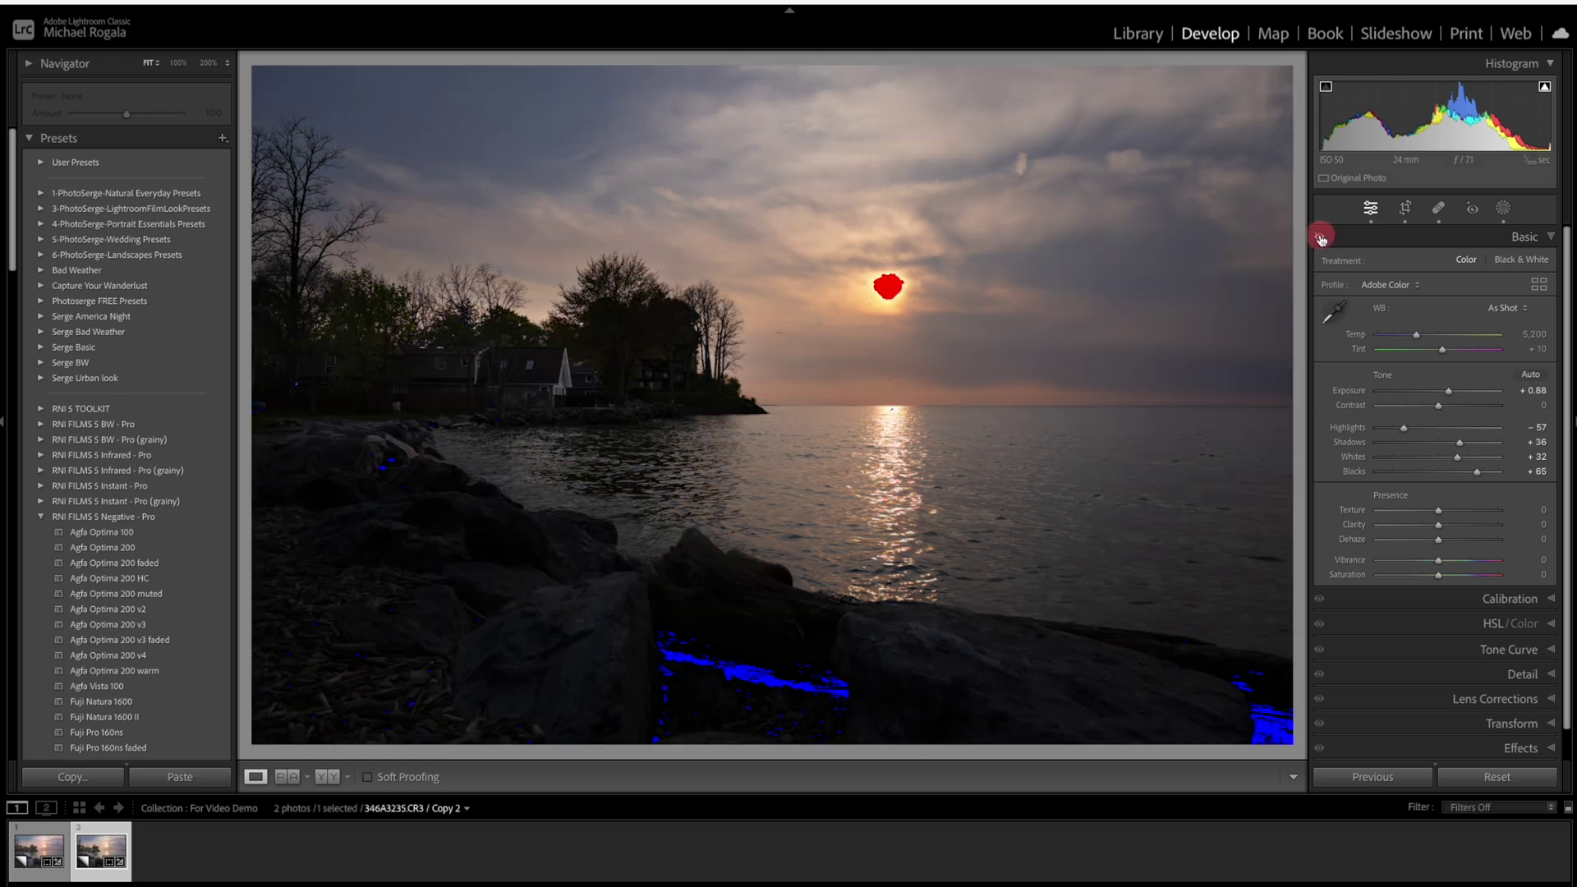
click(1321, 238)
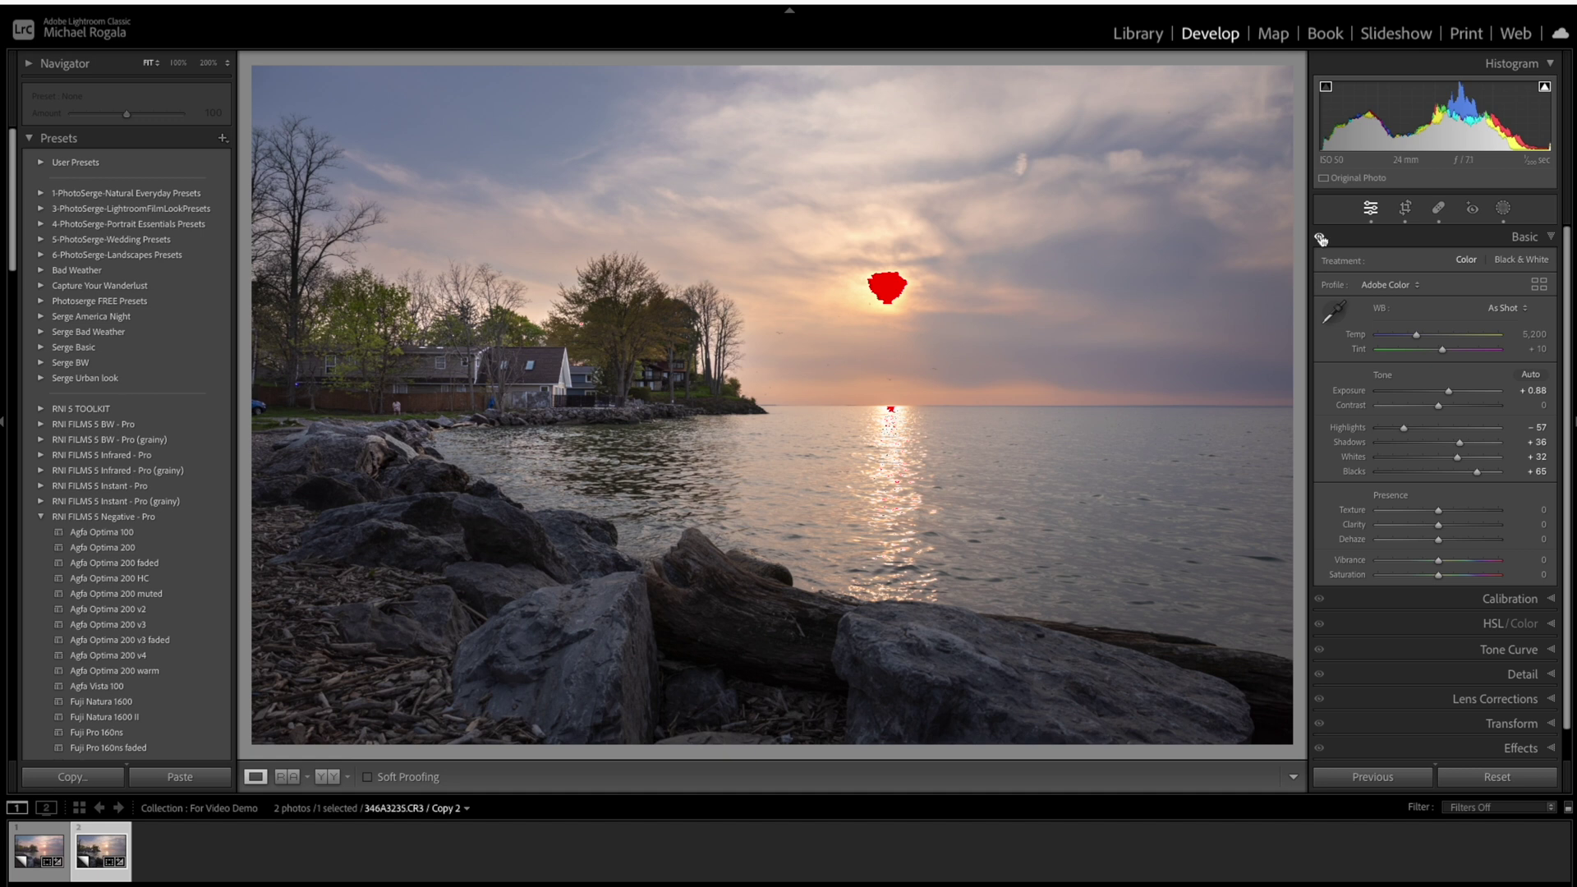
click(1321, 238)
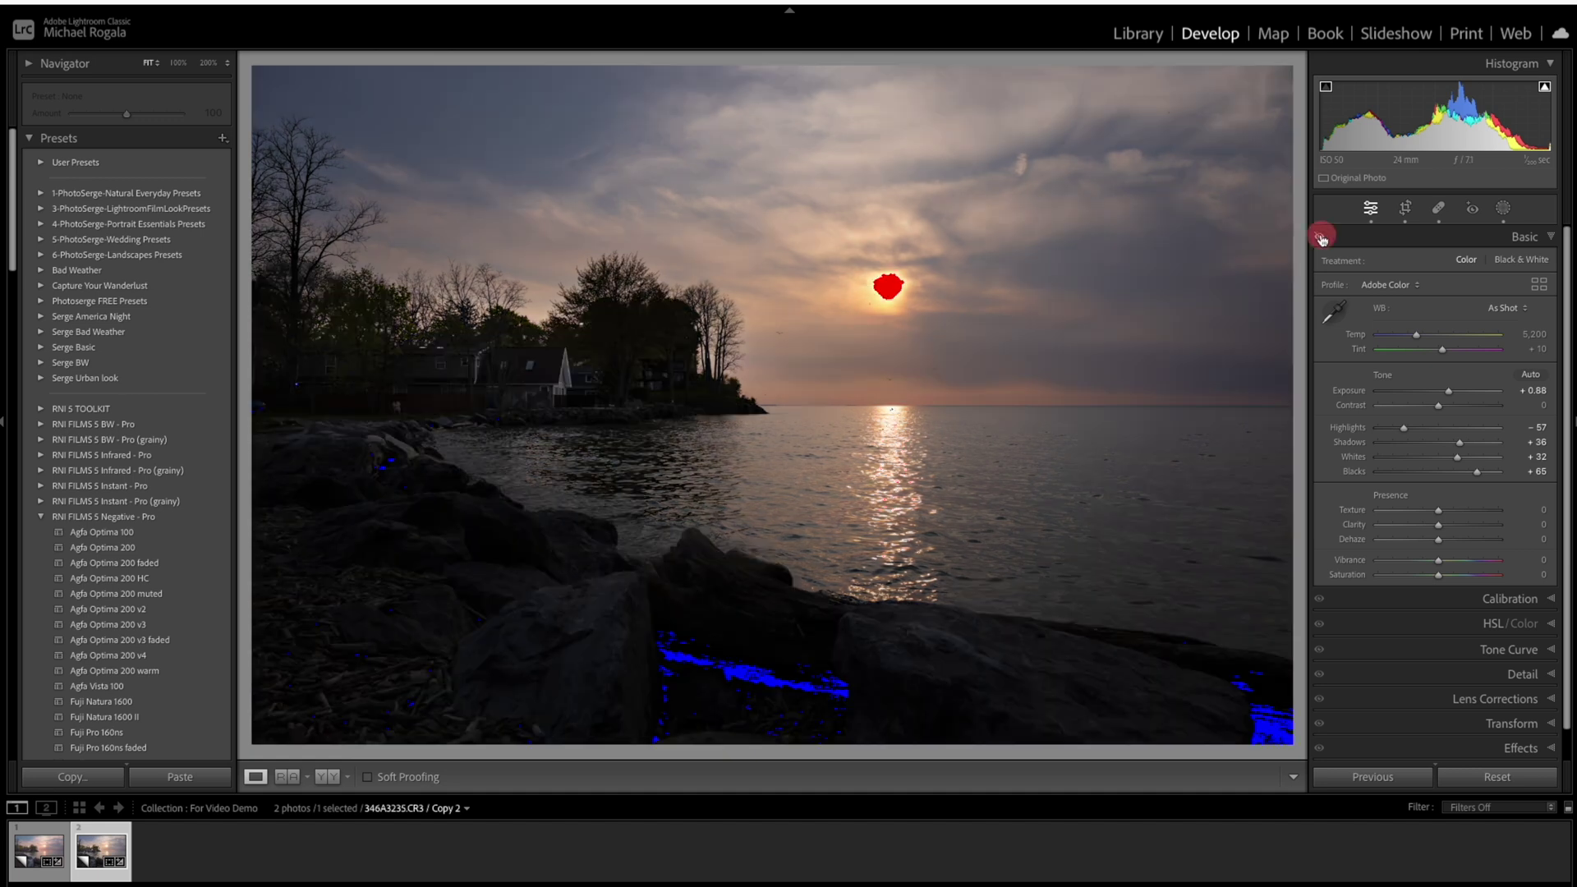
click(1321, 238)
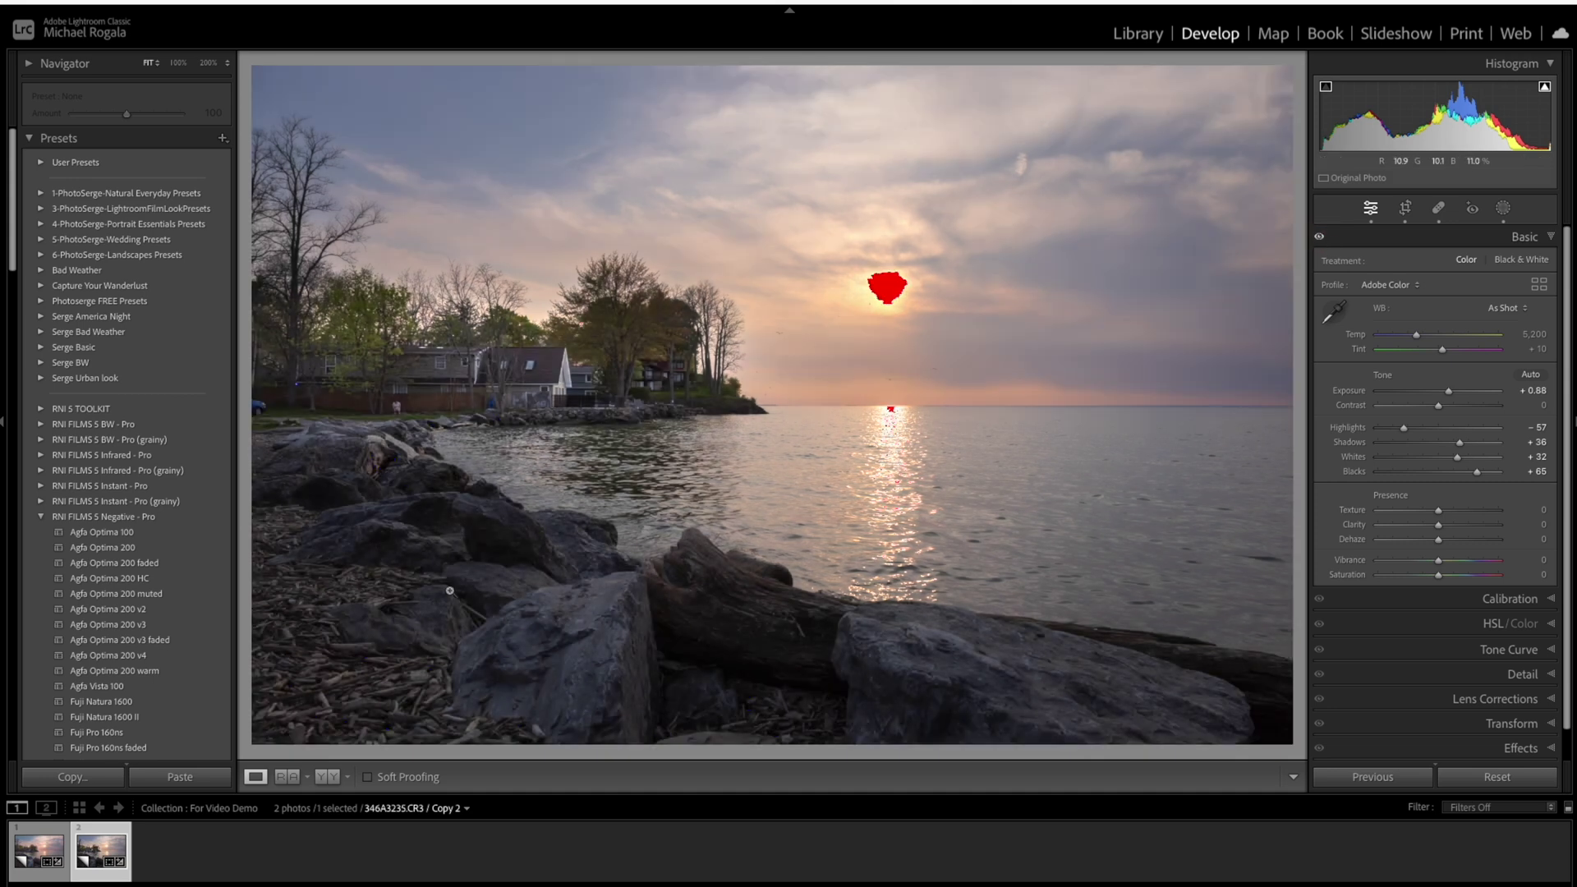